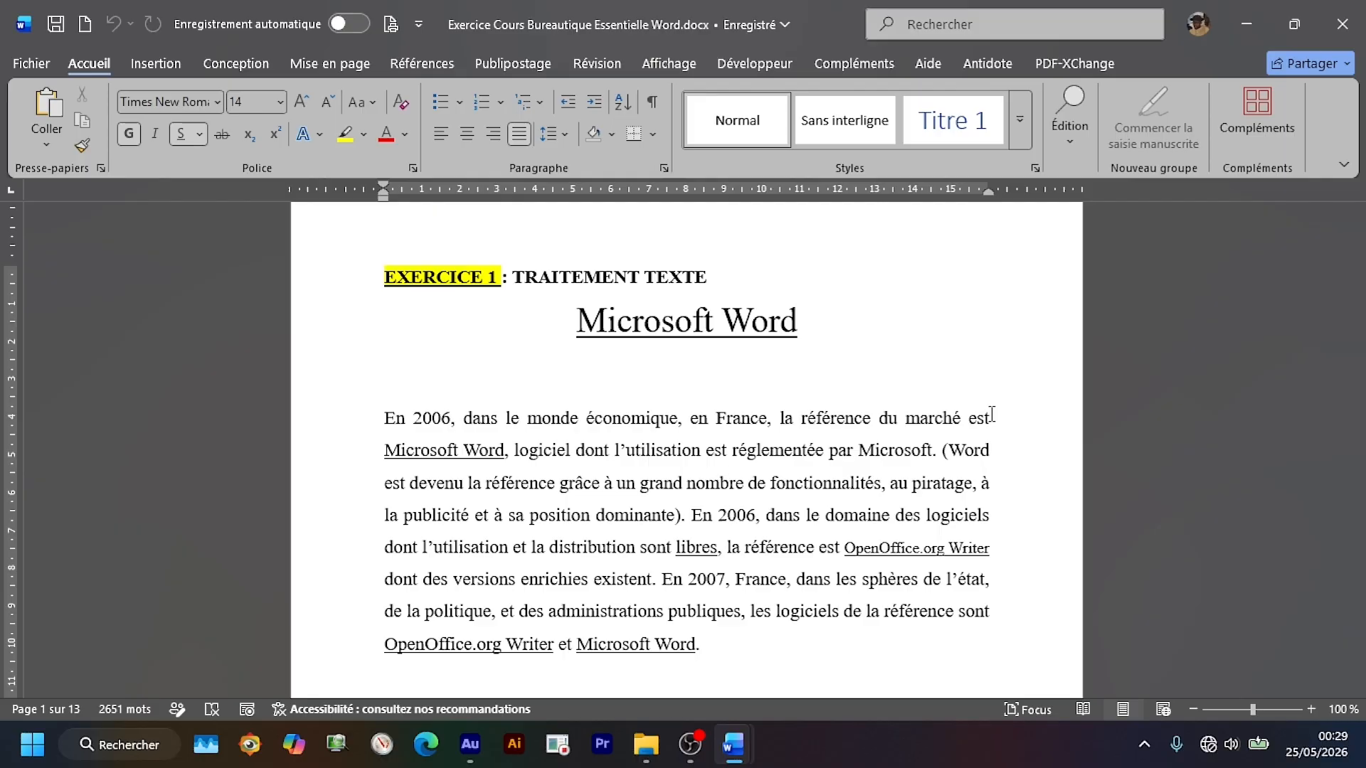
Examine the Exercice 1 model text and the five instructions listed under Travail à faire.
{"action": "scroll", "coordinate": [992, 416], "scroll_direction": "down", "scroll_amount": 3}
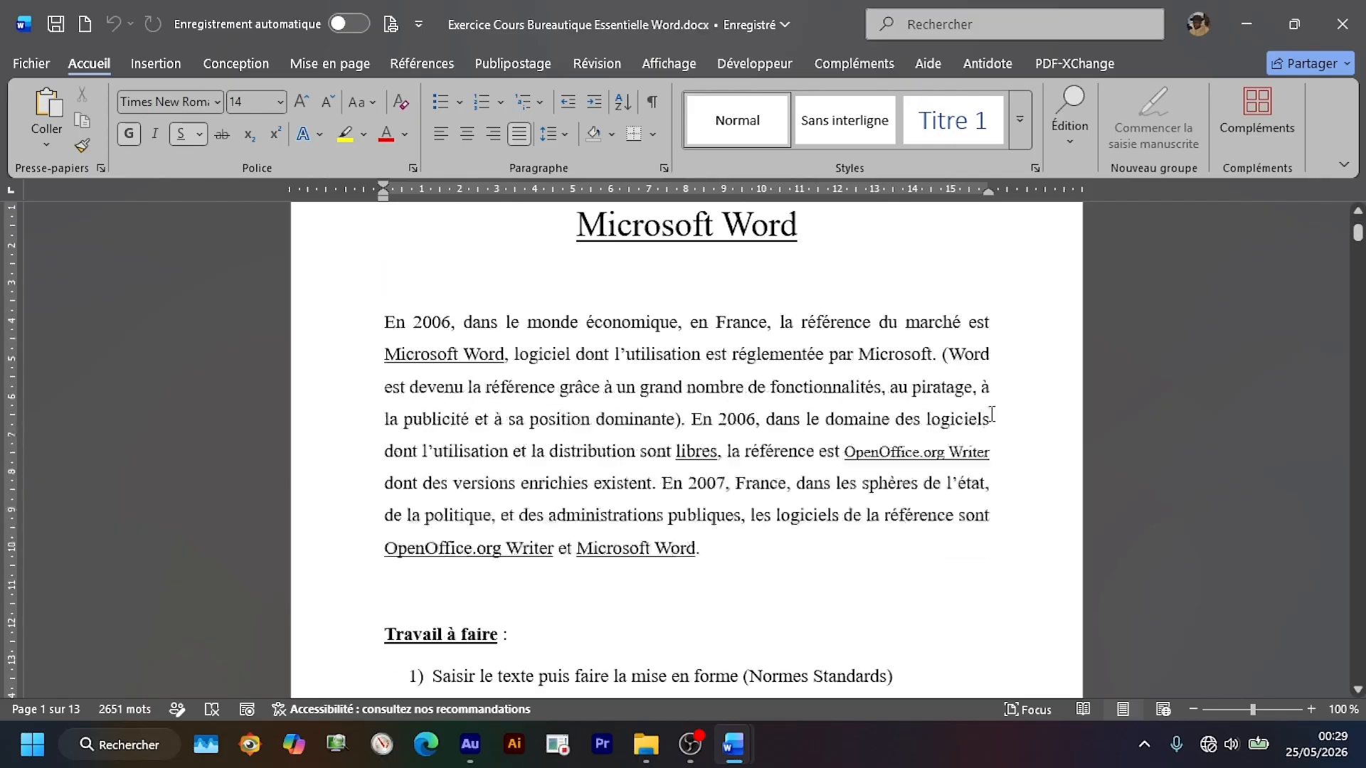
{"action": "scroll", "coordinate": [872, 321], "scroll_direction": "up", "scroll_amount": 3}
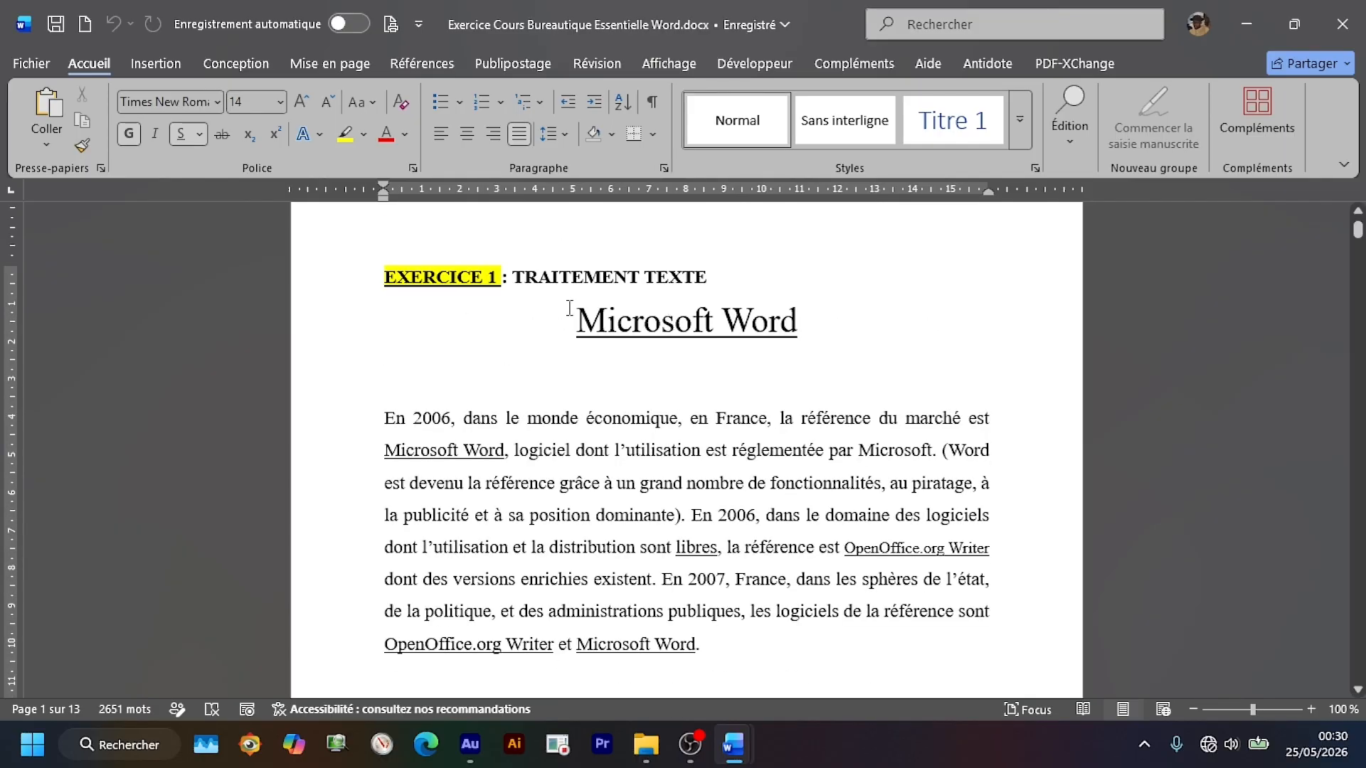
{"action": "scroll", "coordinate": [685, 297], "scroll_direction": "down", "scroll_amount": 1}
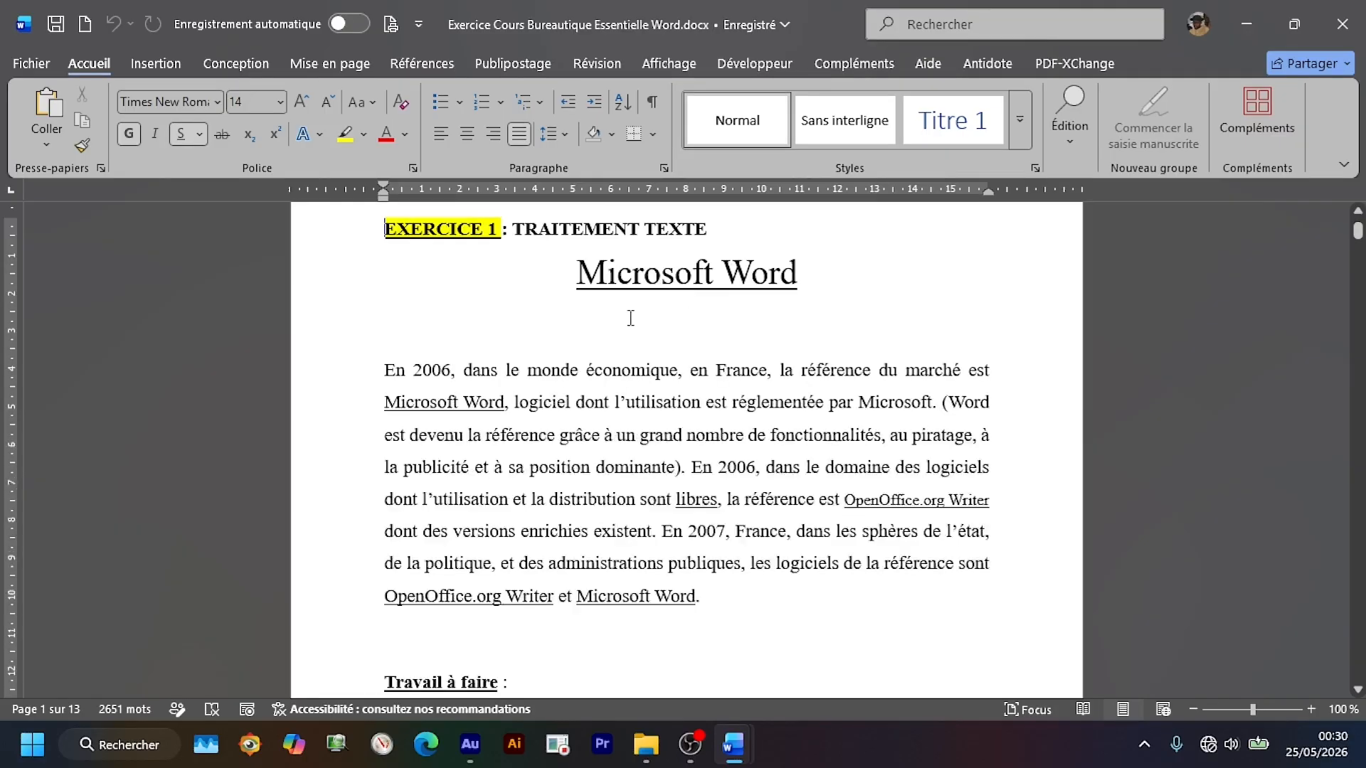
{"action": "left_click_drag", "start_coordinate": [578, 267], "coordinate": [715, 596]}
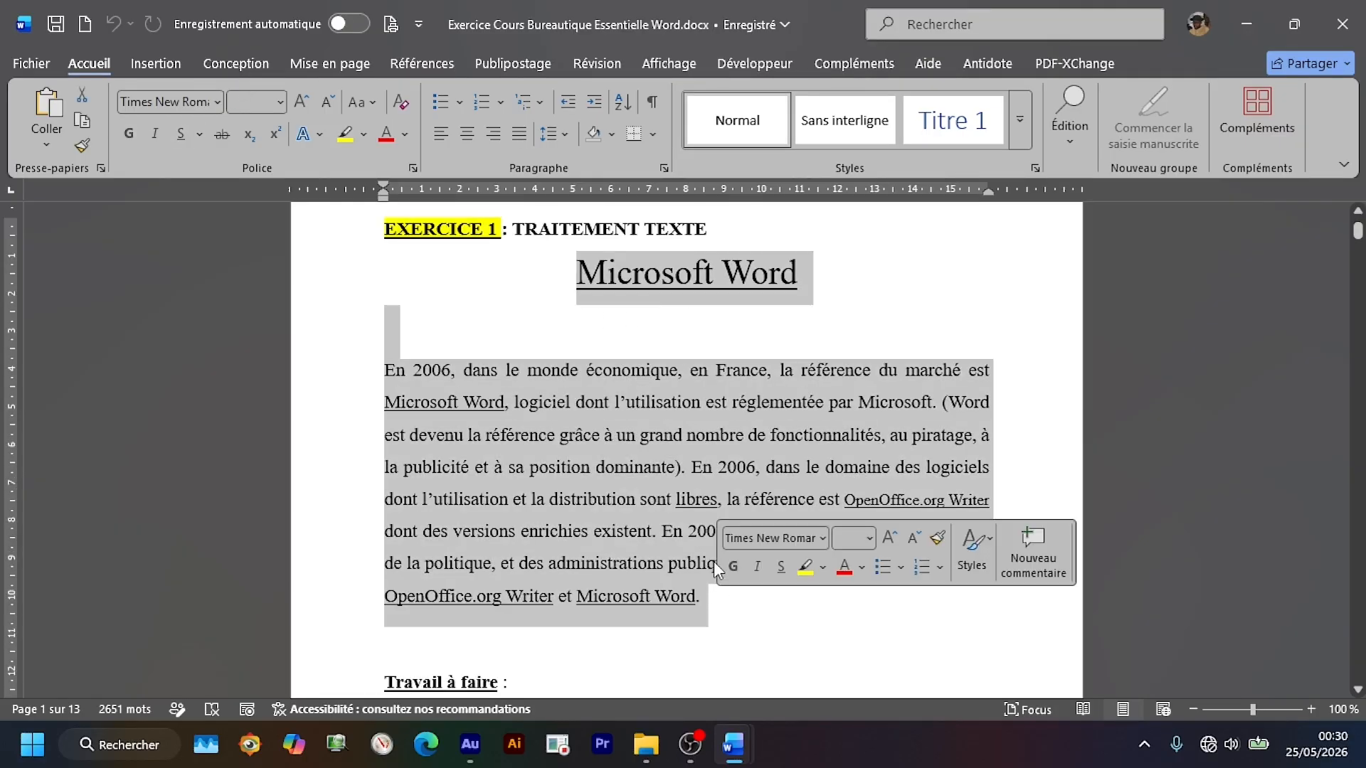
{"action": "left_click", "coordinate": [714, 561]}
{"action": "scroll", "coordinate": [714, 498], "scroll_direction": "down", "scroll_amount": 8}
{"action": "left_click_drag", "start_coordinate": [431, 341], "coordinate": [887, 341]}
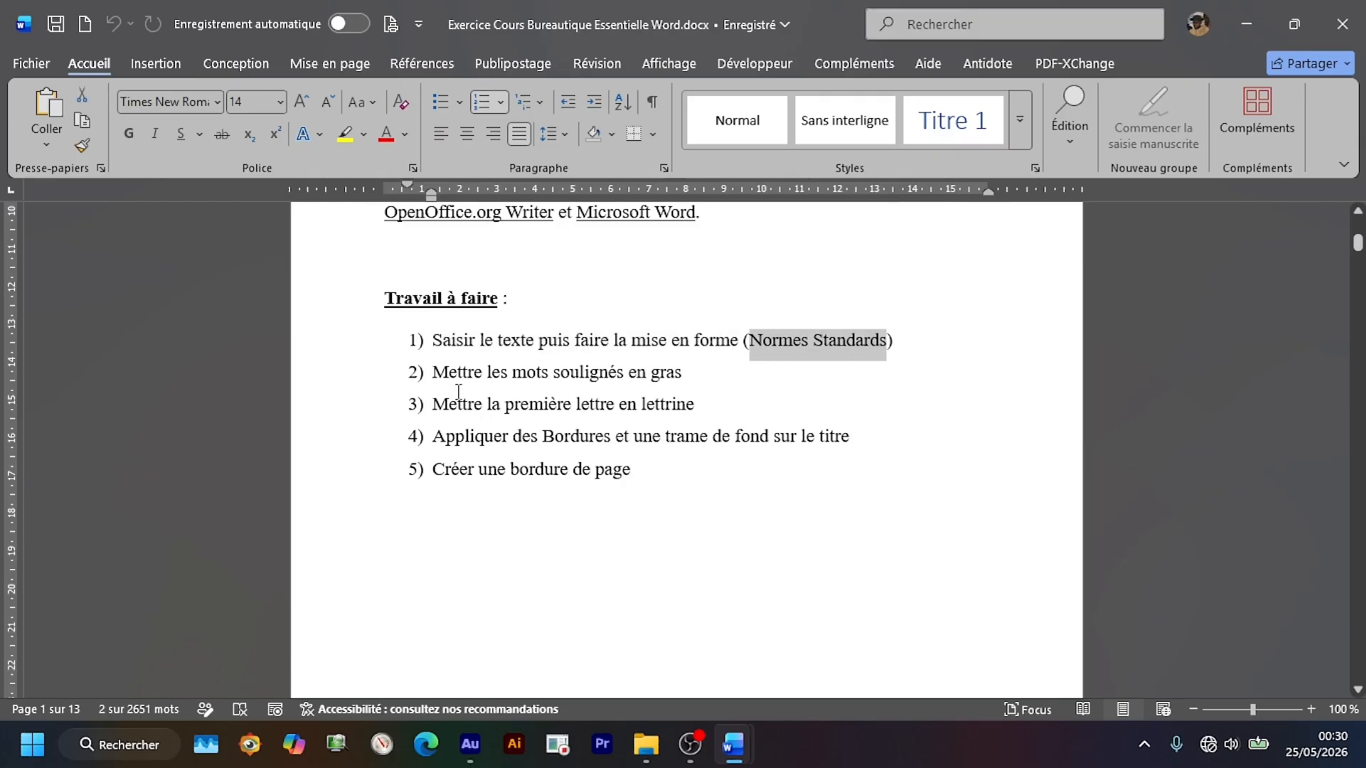
{"action": "left_click_drag", "start_coordinate": [432, 373], "coordinate": [663, 375]}
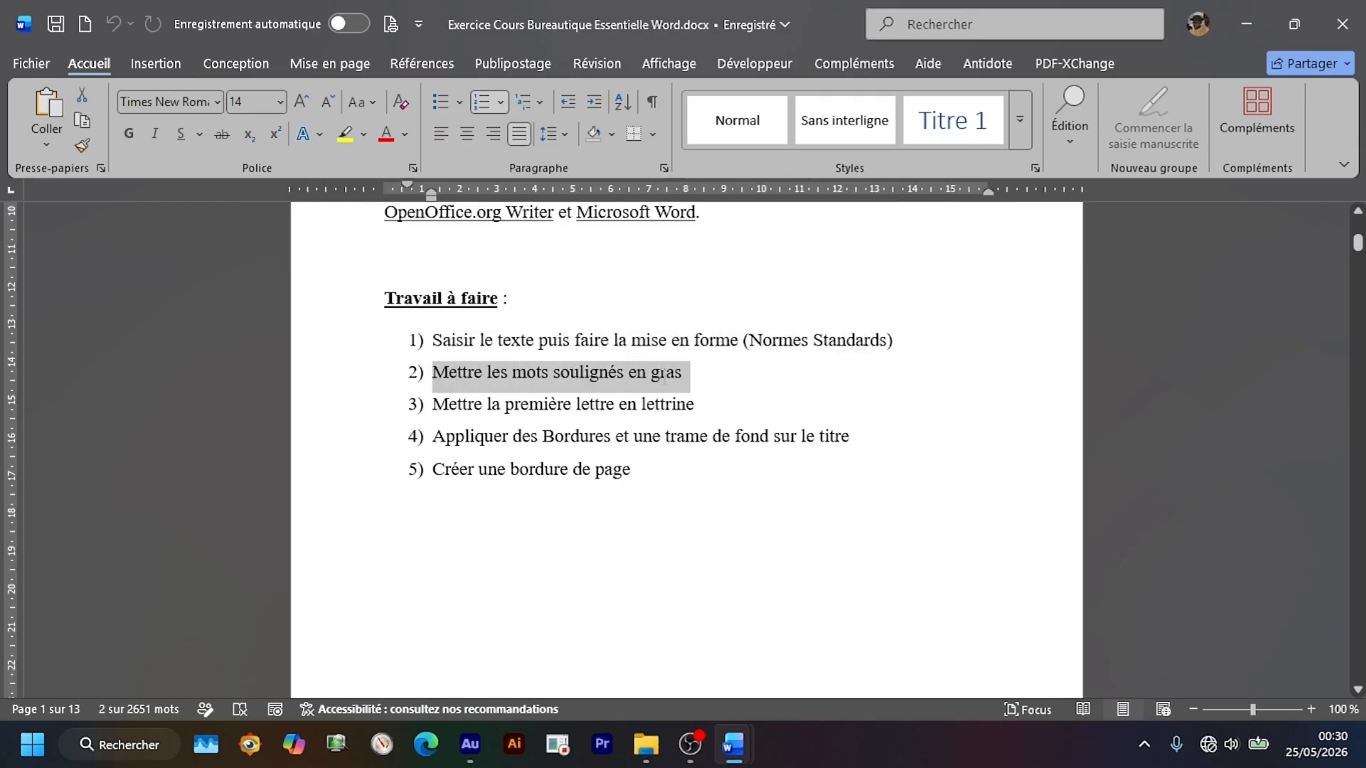
{"action": "scroll", "coordinate": [680, 374], "scroll_direction": "up", "scroll_amount": 5}
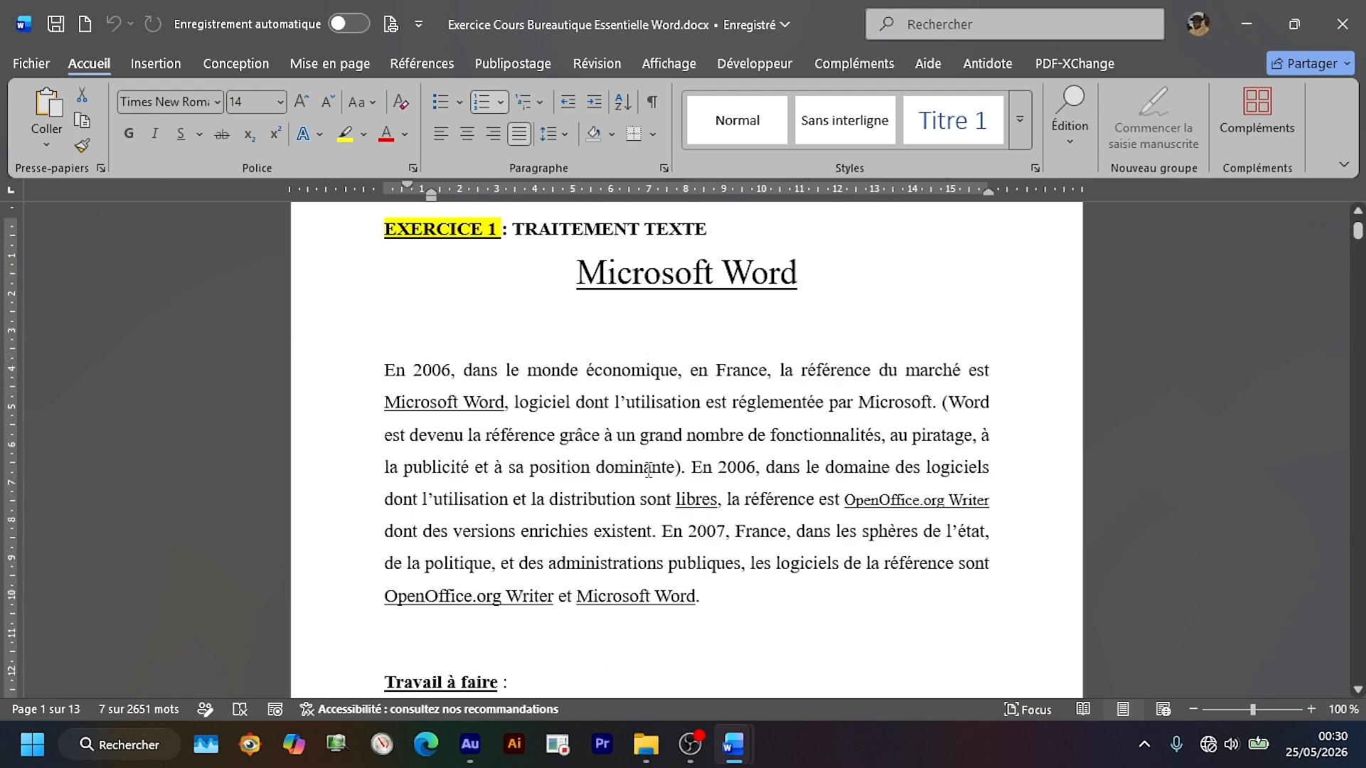
{"action": "scroll", "coordinate": [695, 508], "scroll_direction": "down", "scroll_amount": 3}
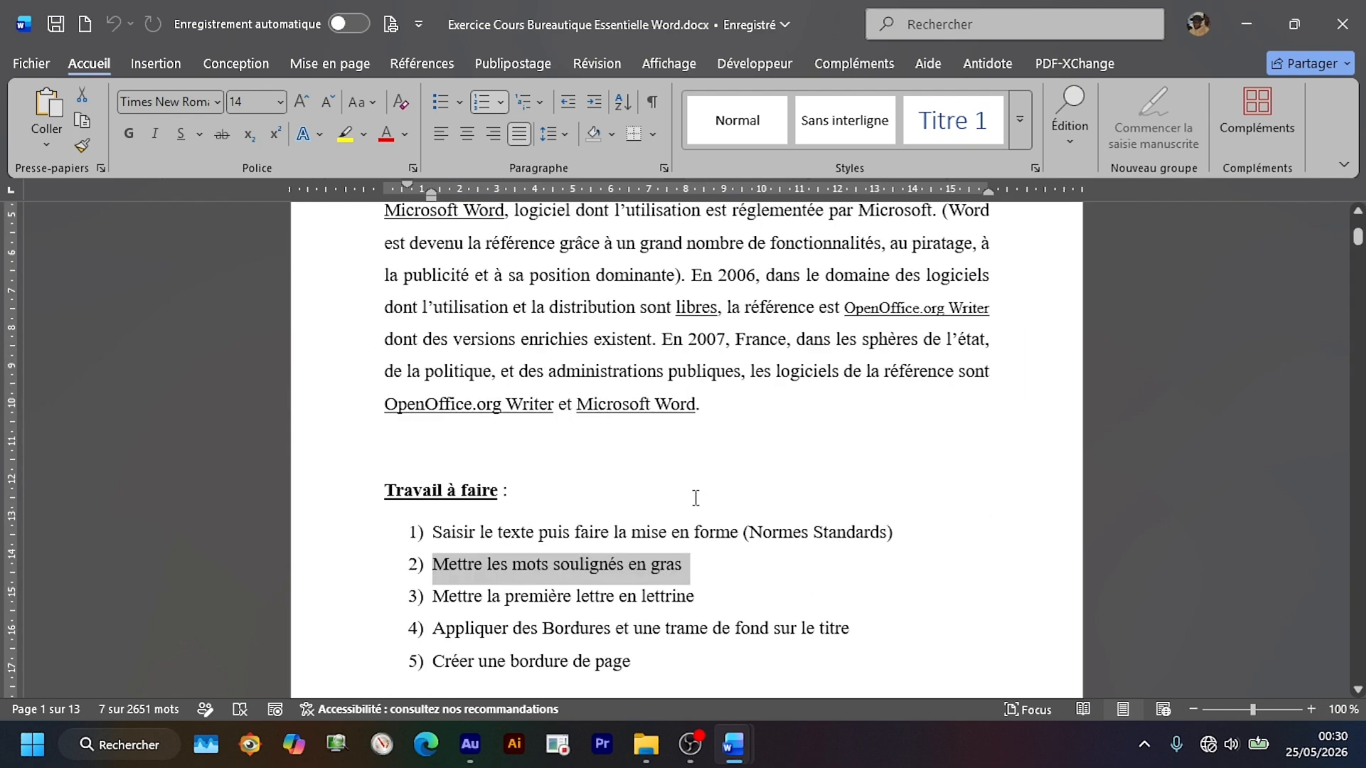
{"action": "scroll", "coordinate": [469, 574], "scroll_direction": "down", "scroll_amount": 2}
{"action": "left_click_drag", "start_coordinate": [433, 453], "coordinate": [681, 453]}
{"action": "scroll", "coordinate": [681, 453], "scroll_direction": "up", "scroll_amount": 3}
{"action": "scroll", "coordinate": [569, 469], "scroll_direction": "down", "scroll_amount": 3}
{"action": "left_click_drag", "start_coordinate": [435, 489], "coordinate": [583, 488]}
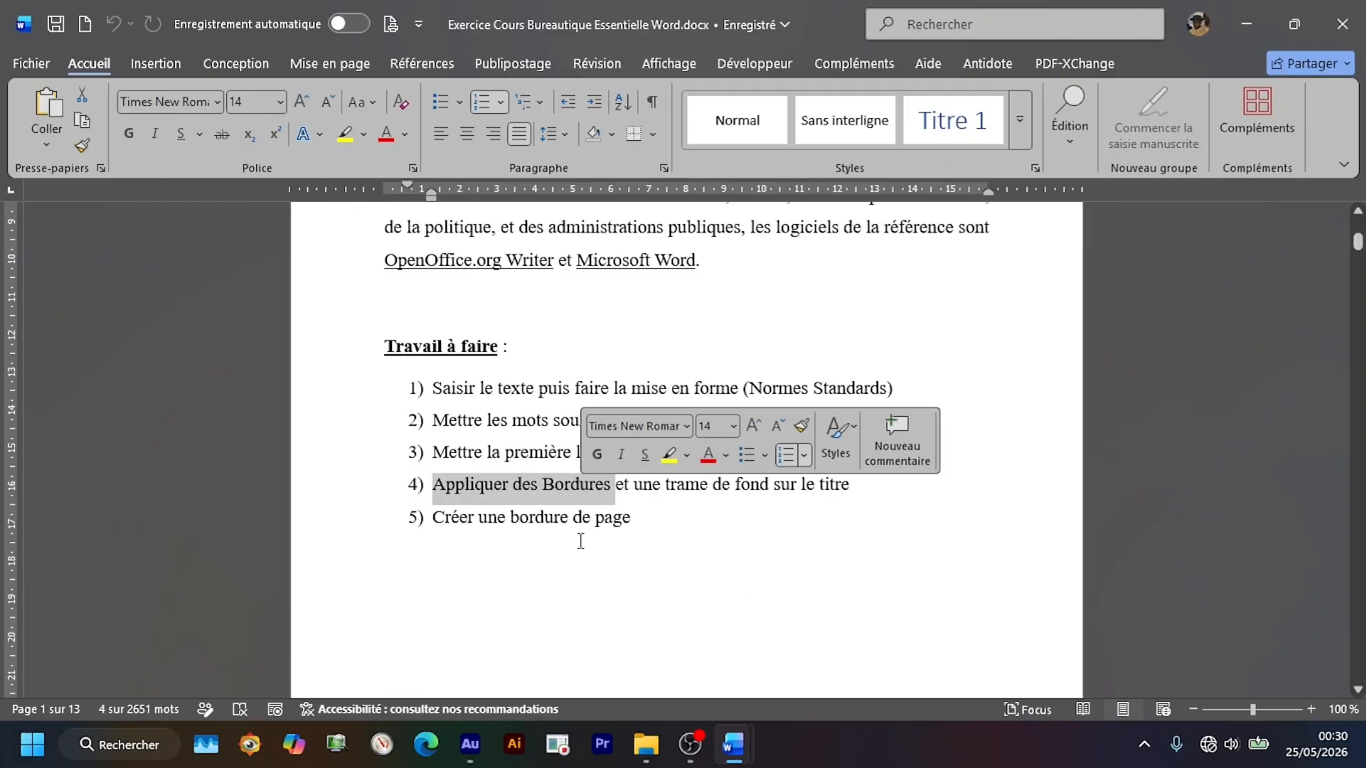
{"action": "left_click_drag", "start_coordinate": [438, 518], "coordinate": [643, 517]}
{"action": "scroll", "coordinate": [633, 448], "scroll_direction": "up", "scroll_amount": 3}
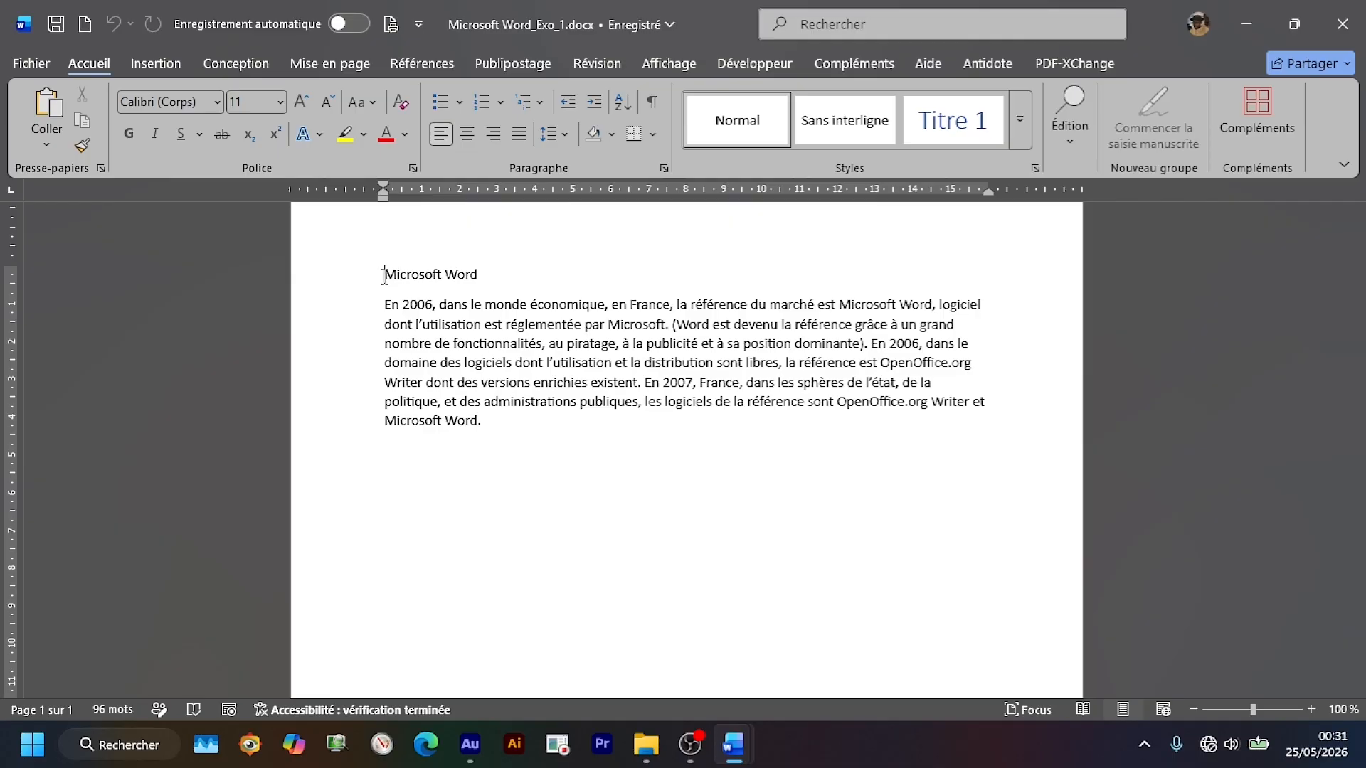
Add the Travail à faire heading and its five numbered instructions below the paragraph in Microsoft Word_Exo_1.docx.
{"action": "type", "text": "Travail à faire : Saisir le texte puis faire la mise en forme (Normes Standards) Mettre les mots soulignés en gras Mettre la première lettre en lettrine Appliquer des Bordures et une trame de fond sur le titre Créer une bordure de page"}
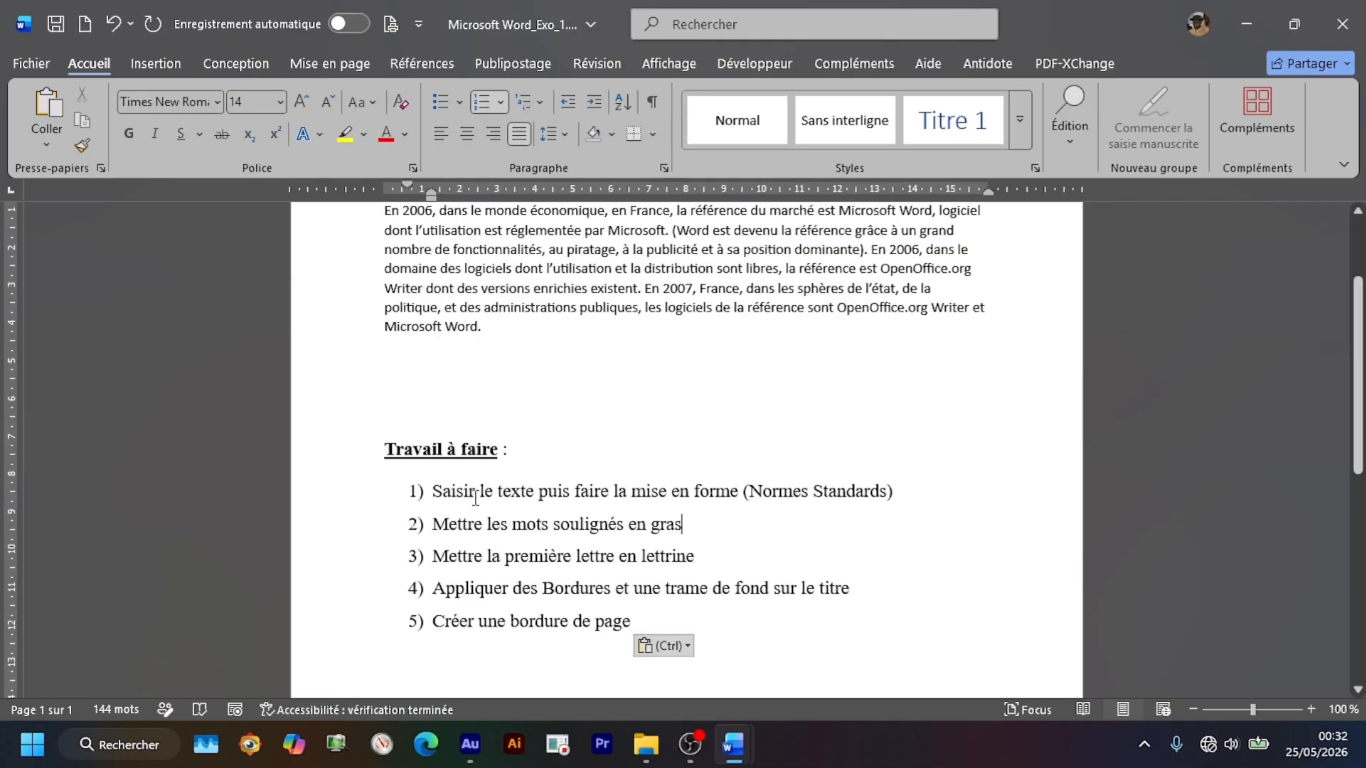
{"action": "left_click_drag", "start_coordinate": [479, 492], "coordinate": [868, 490]}
{"action": "scroll", "coordinate": [738, 374], "scroll_direction": "up", "scroll_amount": 3}
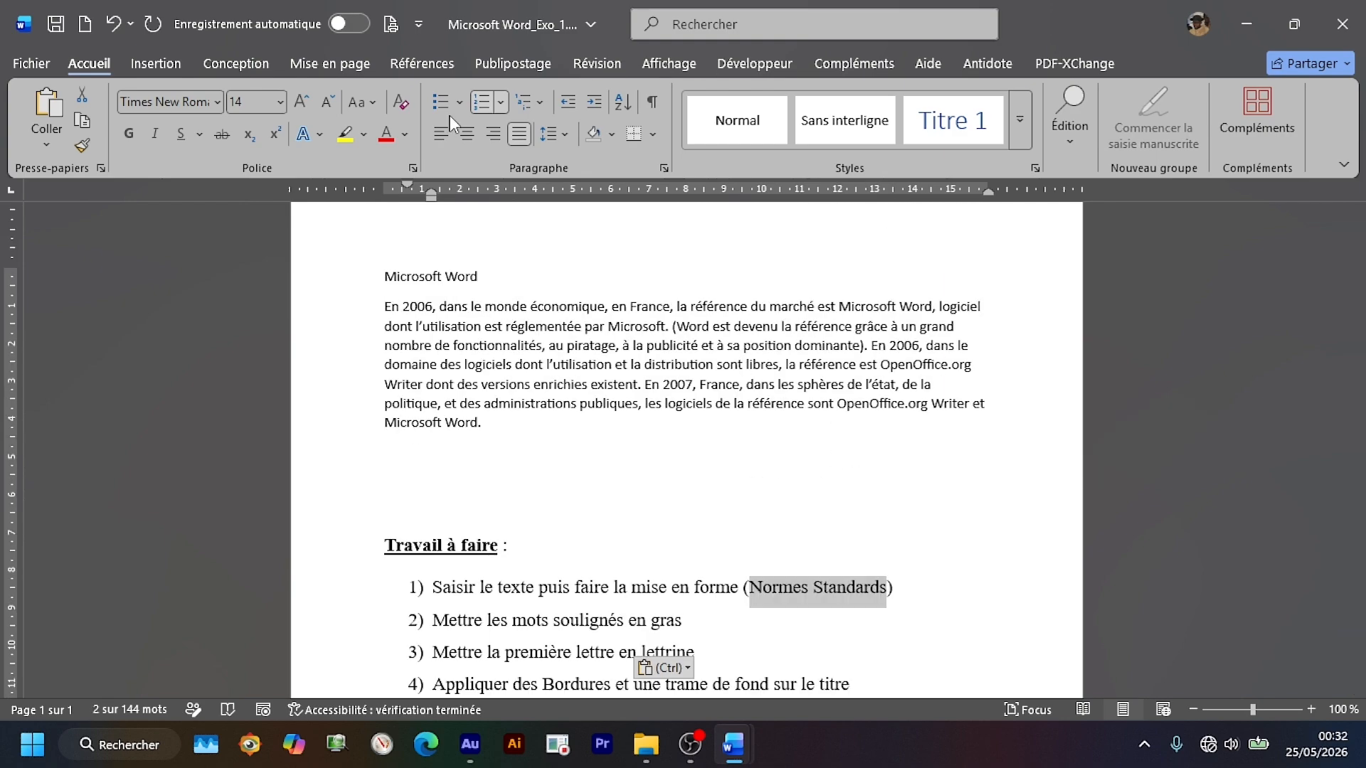
Set the Microsoft Word title and the paragraph below it in Times New Roman, size 12.
{"action": "left_click", "coordinate": [398, 281]}
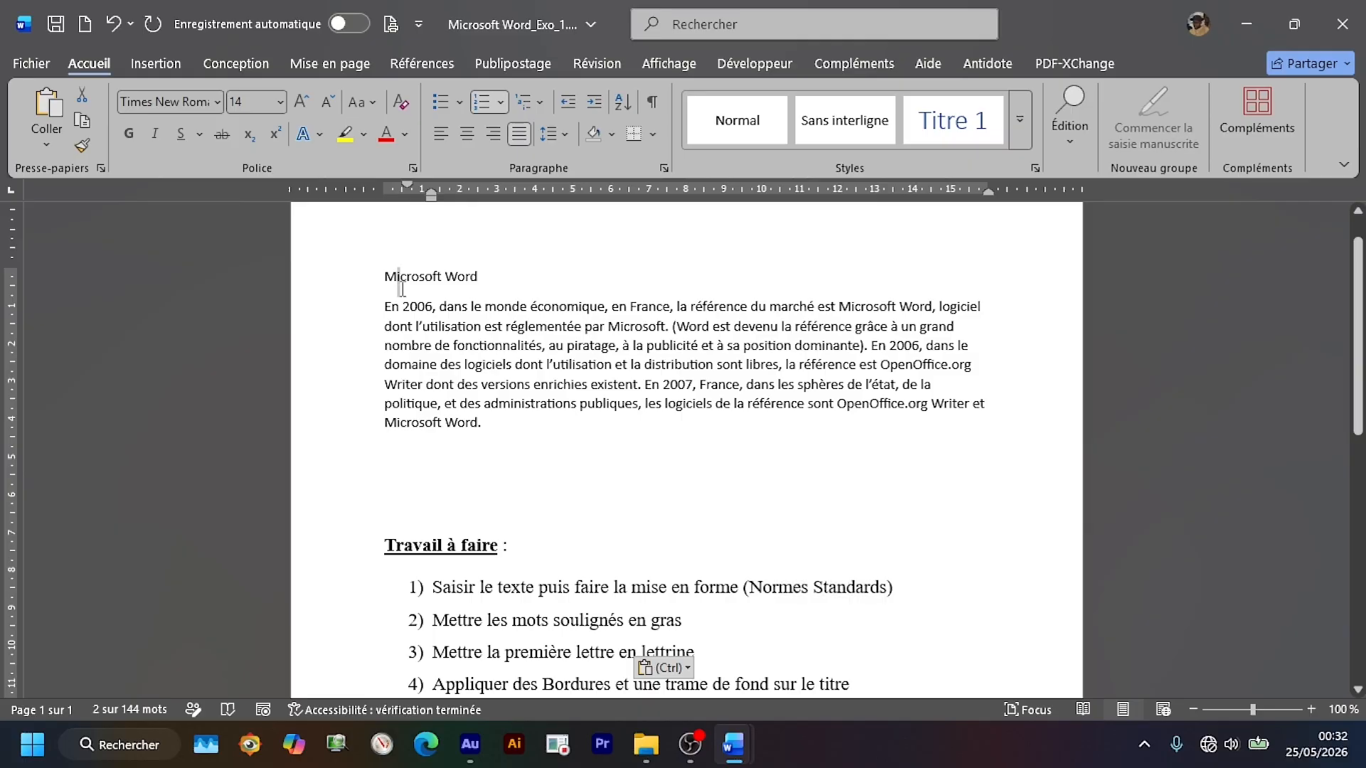
{"action": "left_click_drag", "start_coordinate": [384, 276], "coordinate": [502, 446]}
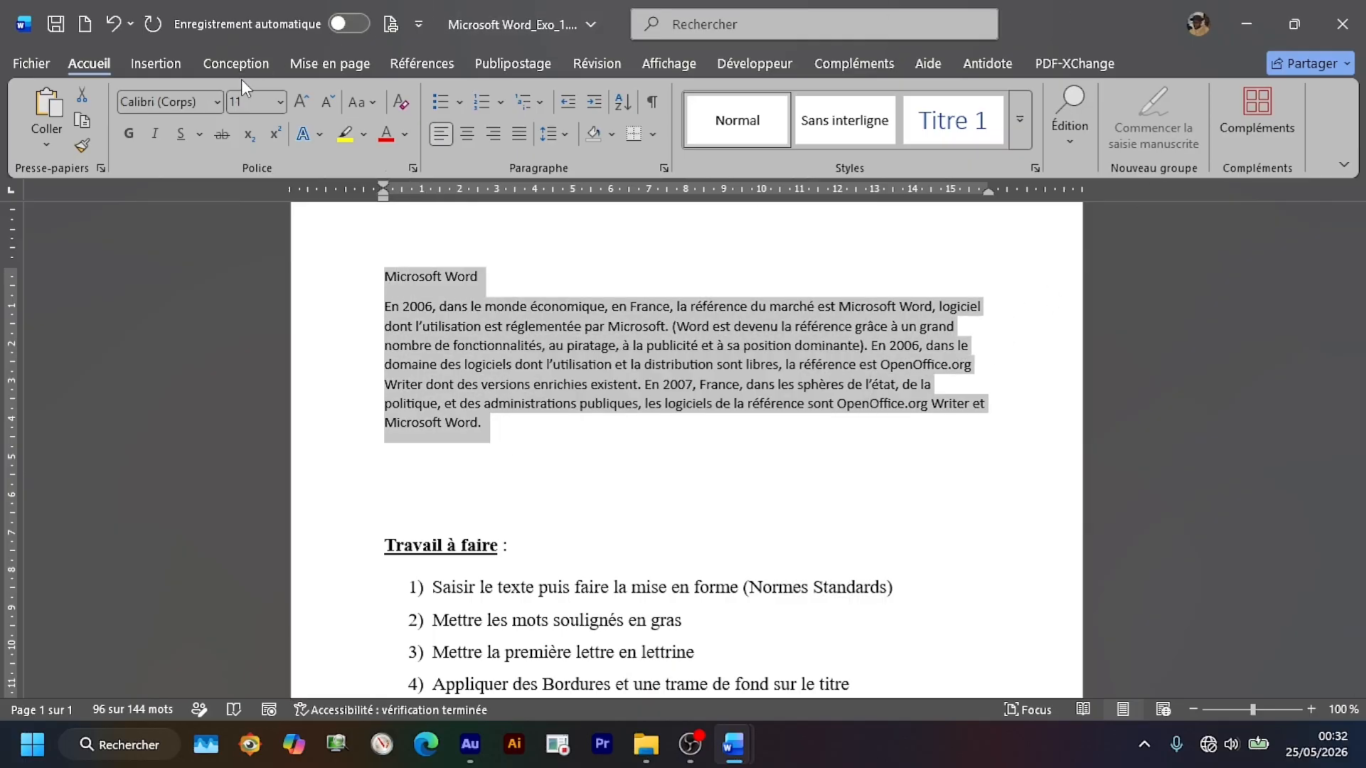
{"action": "left_click", "coordinate": [215, 101]}
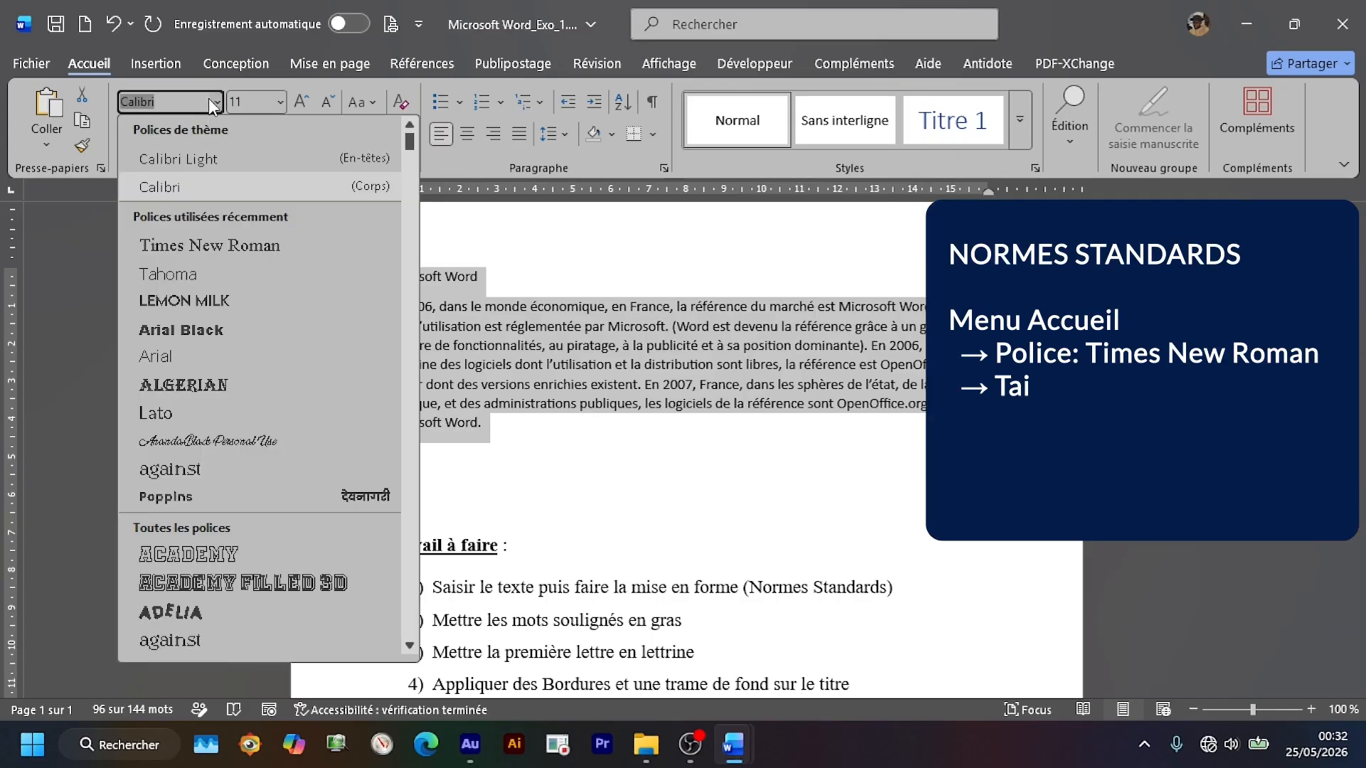
{"action": "left_click", "coordinate": [240, 248]}
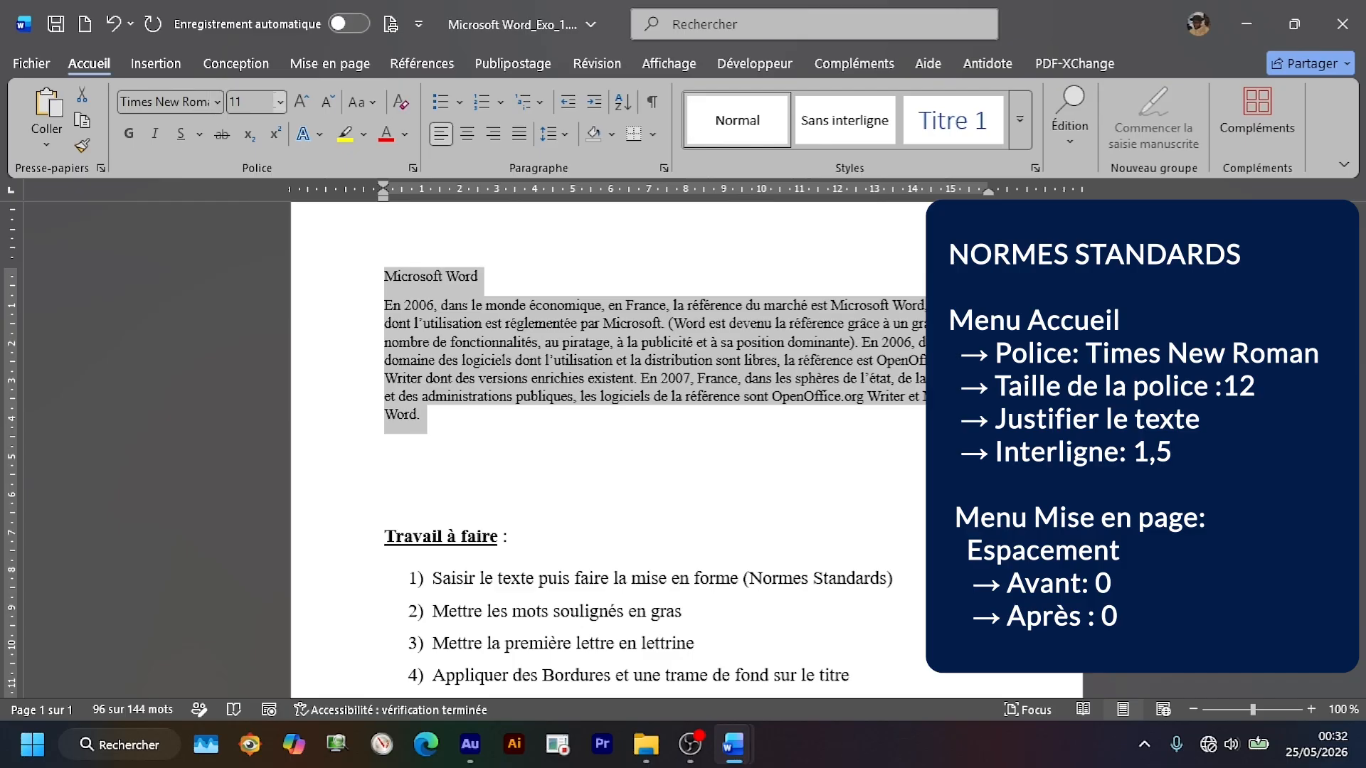
{"action": "left_click", "coordinate": [279, 101]}
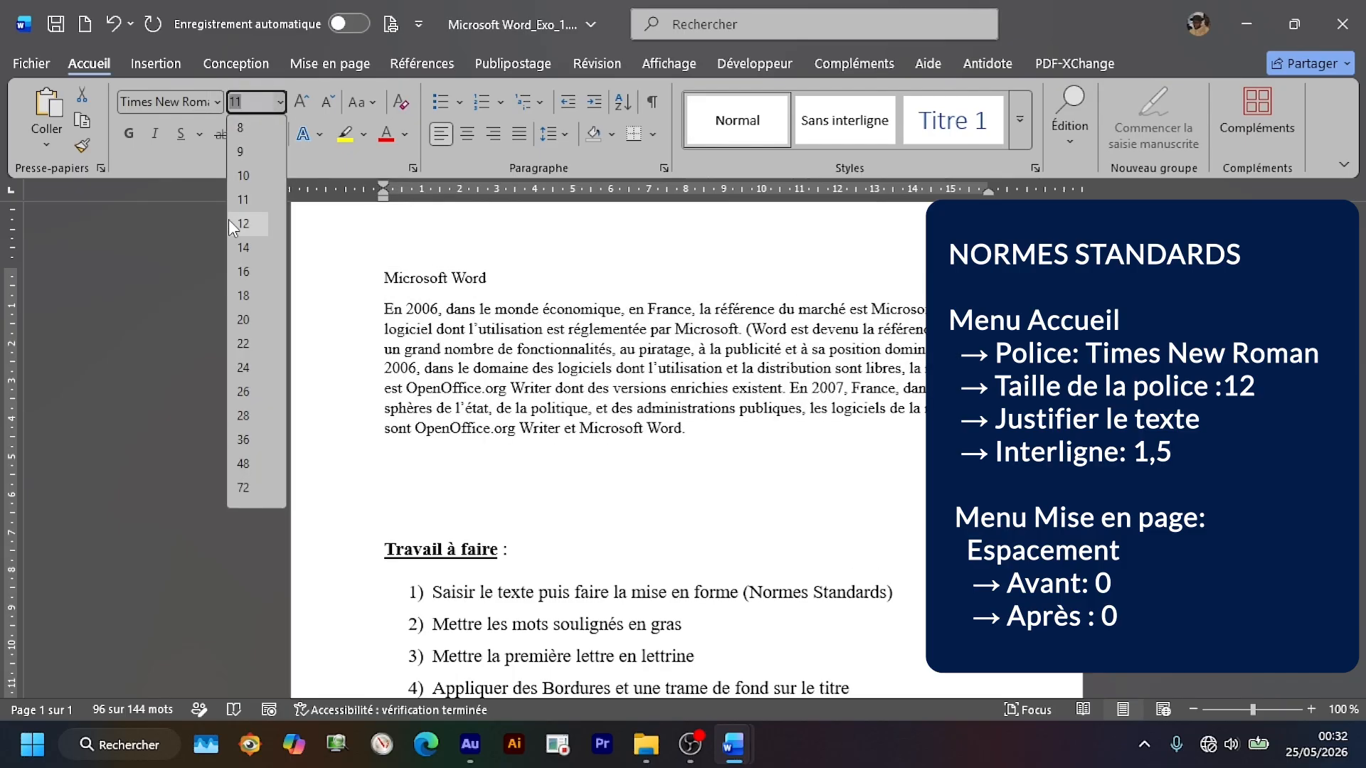
{"action": "left_click", "coordinate": [233, 220]}
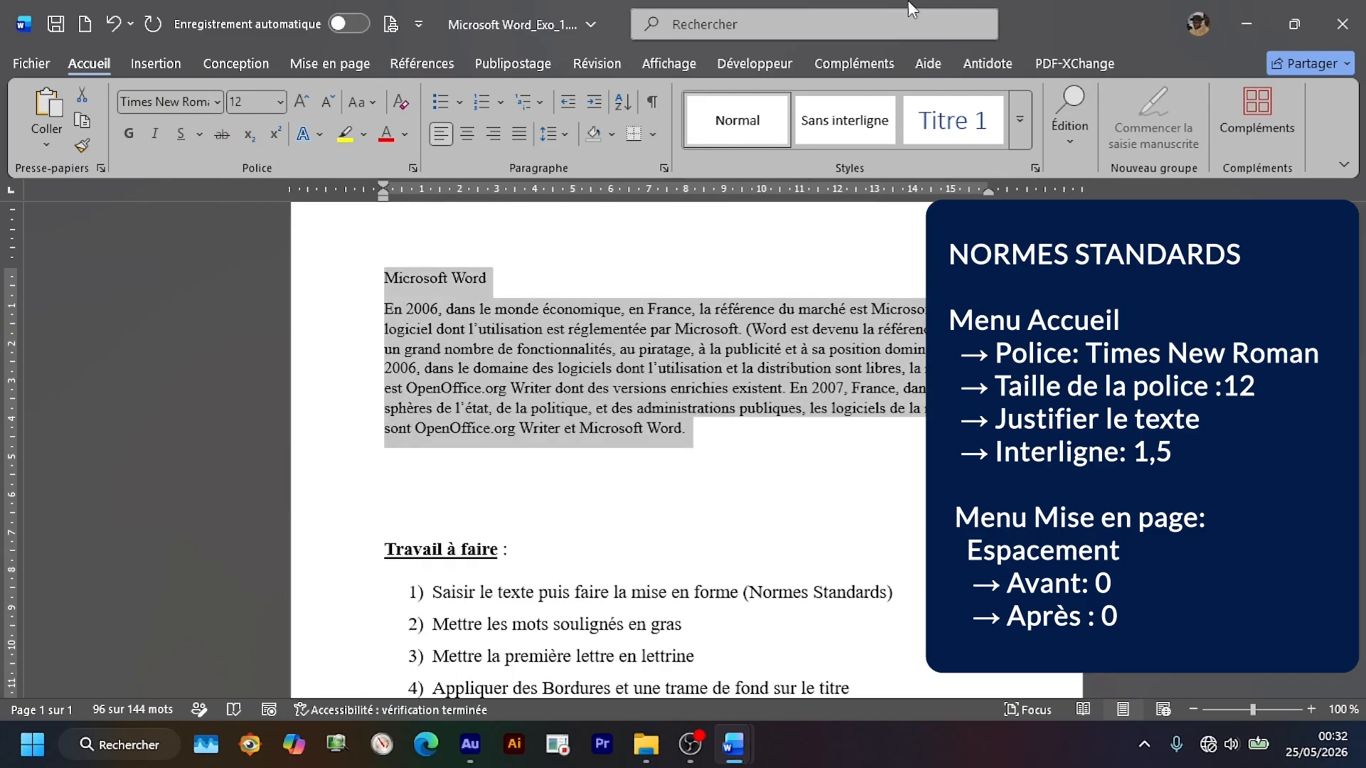
Justify the title and the body paragraph.
{"action": "left_click", "coordinate": [527, 135]}
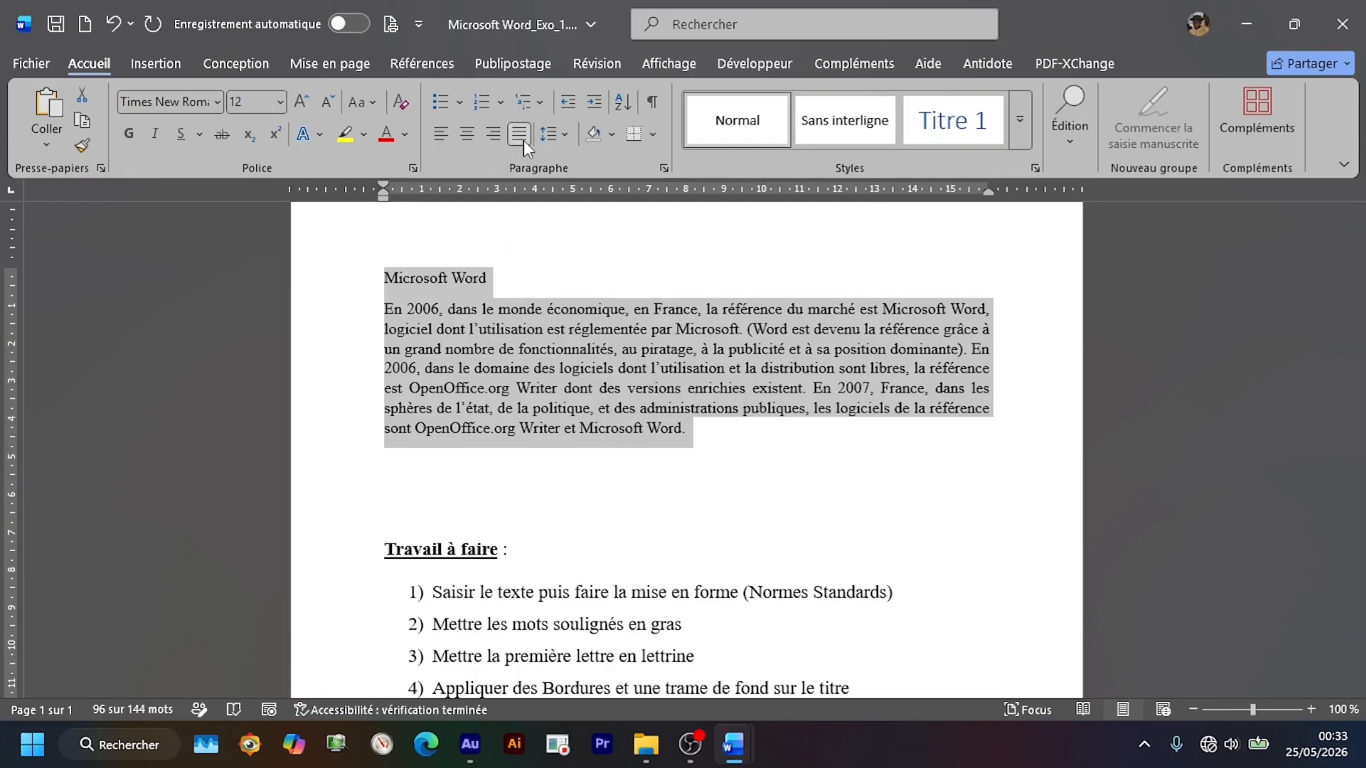
{"action": "left_click", "coordinate": [329, 63]}
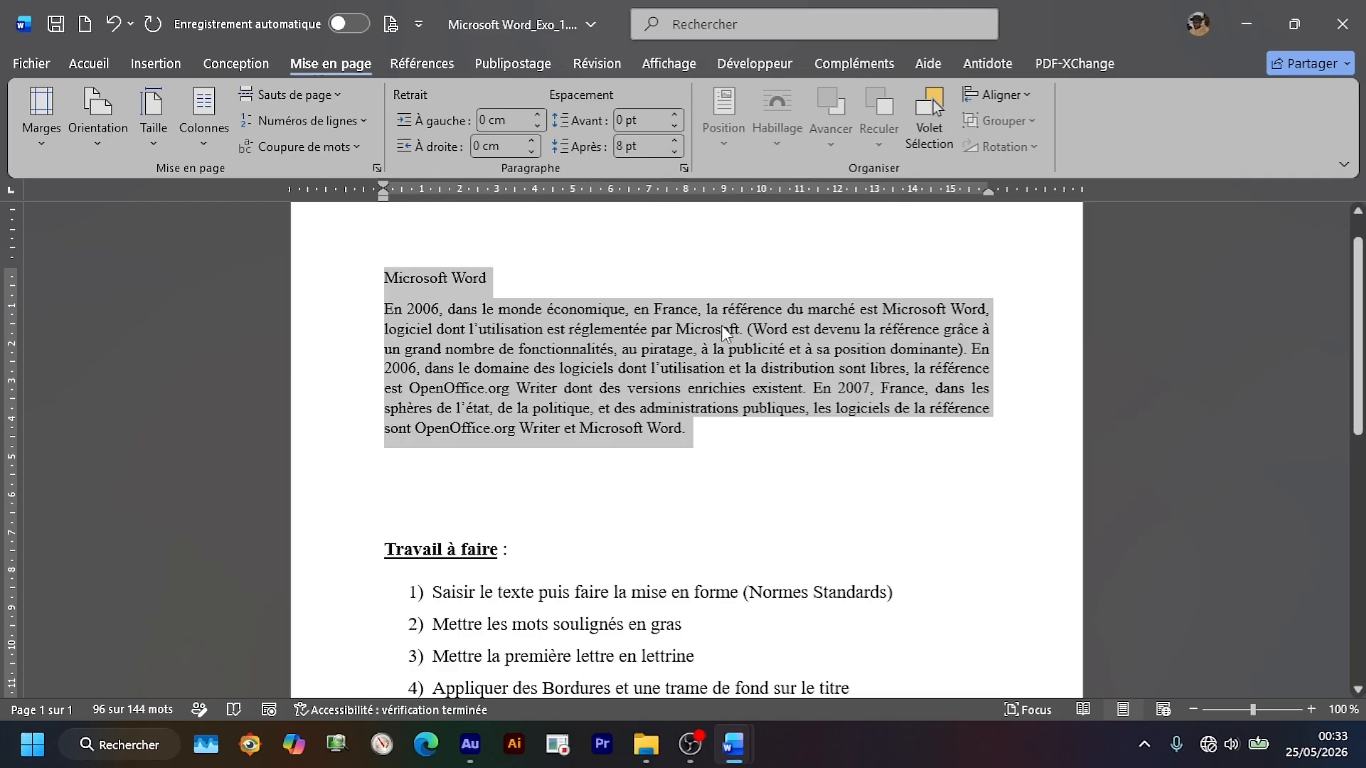
{"action": "left_click", "coordinate": [711, 434]}
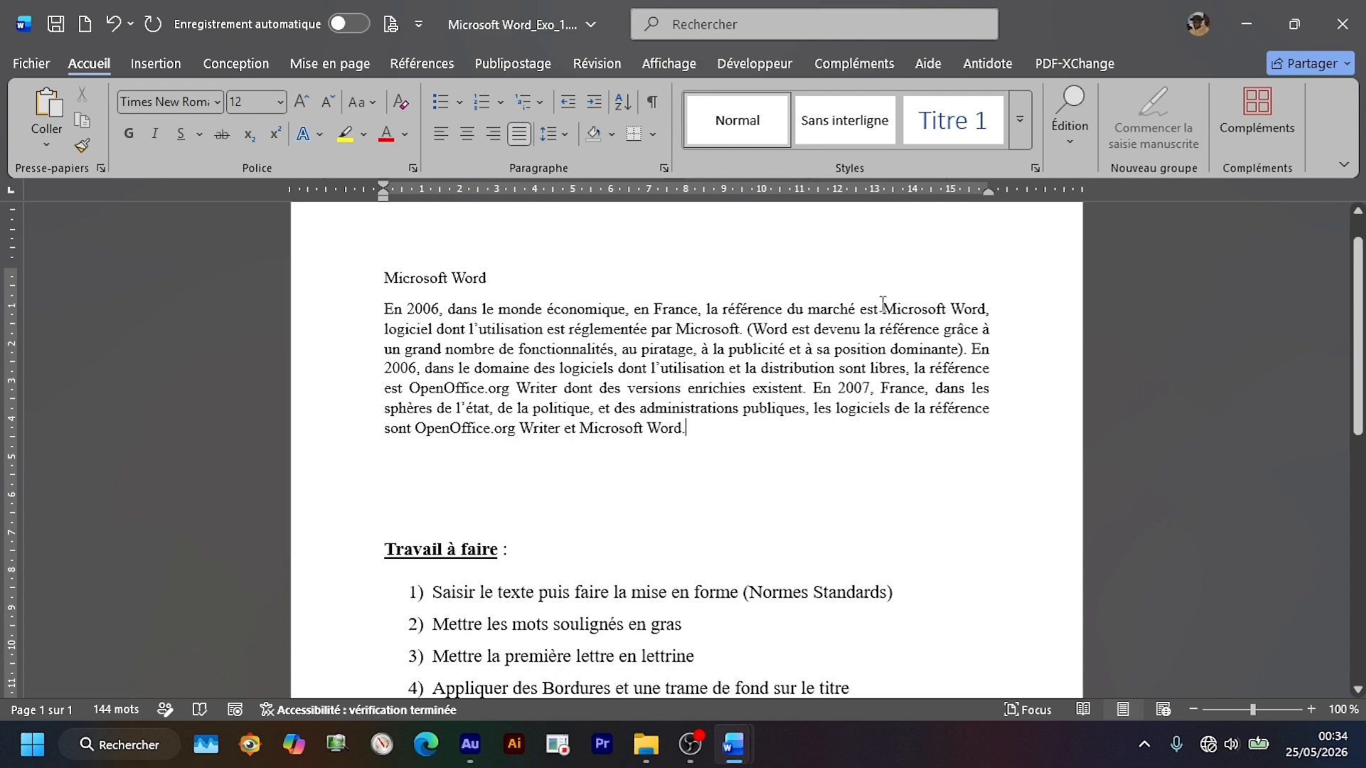
Make "libres" and both mentions each of "Microsoft Word" and "OpenOffice.org Writer" bold in the body paragraph.
{"action": "left_click_drag", "start_coordinate": [882, 304], "coordinate": [980, 313]}
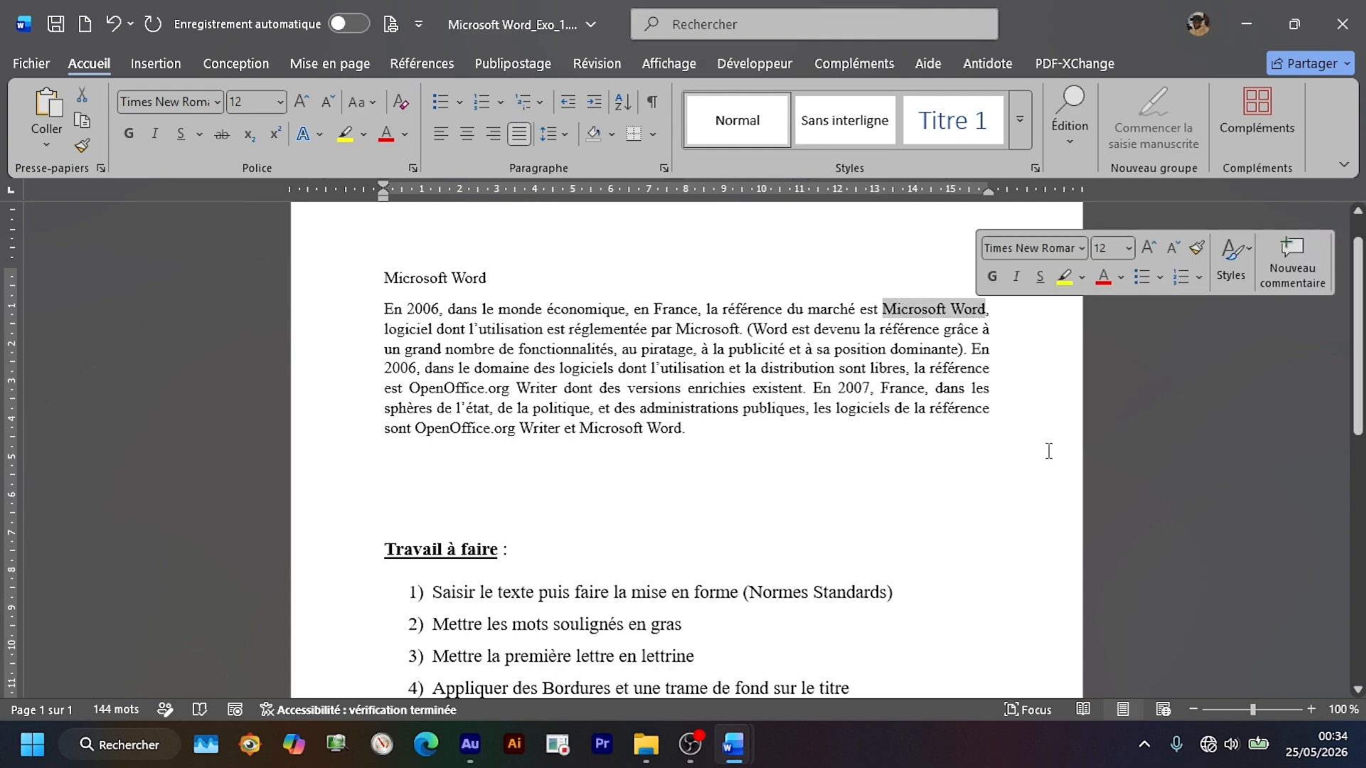
{"action": "left_click", "coordinate": [127, 134]}
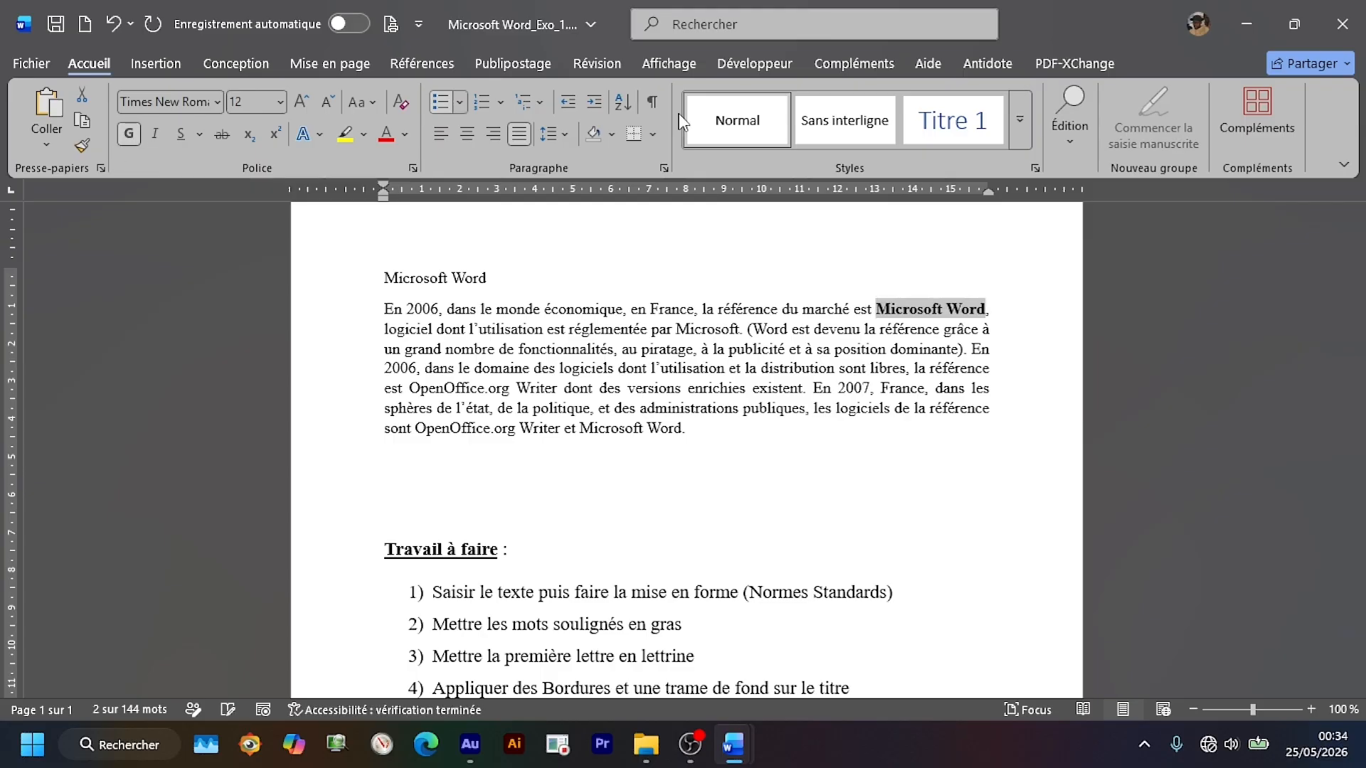
{"action": "left_click_drag", "start_coordinate": [870, 368], "coordinate": [907, 369]}
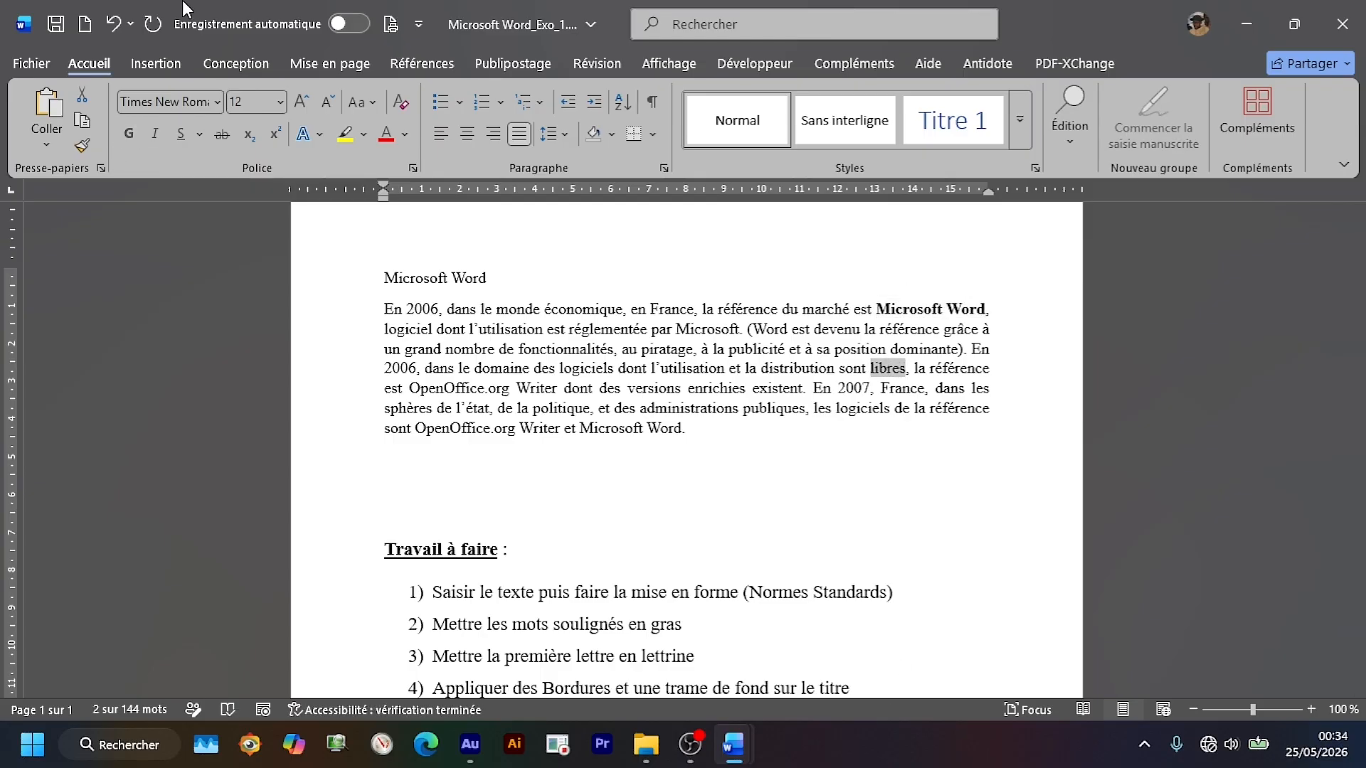
{"action": "left_click", "coordinate": [128, 134]}
{"action": "left_click_drag", "start_coordinate": [409, 388], "coordinate": [527, 398]}
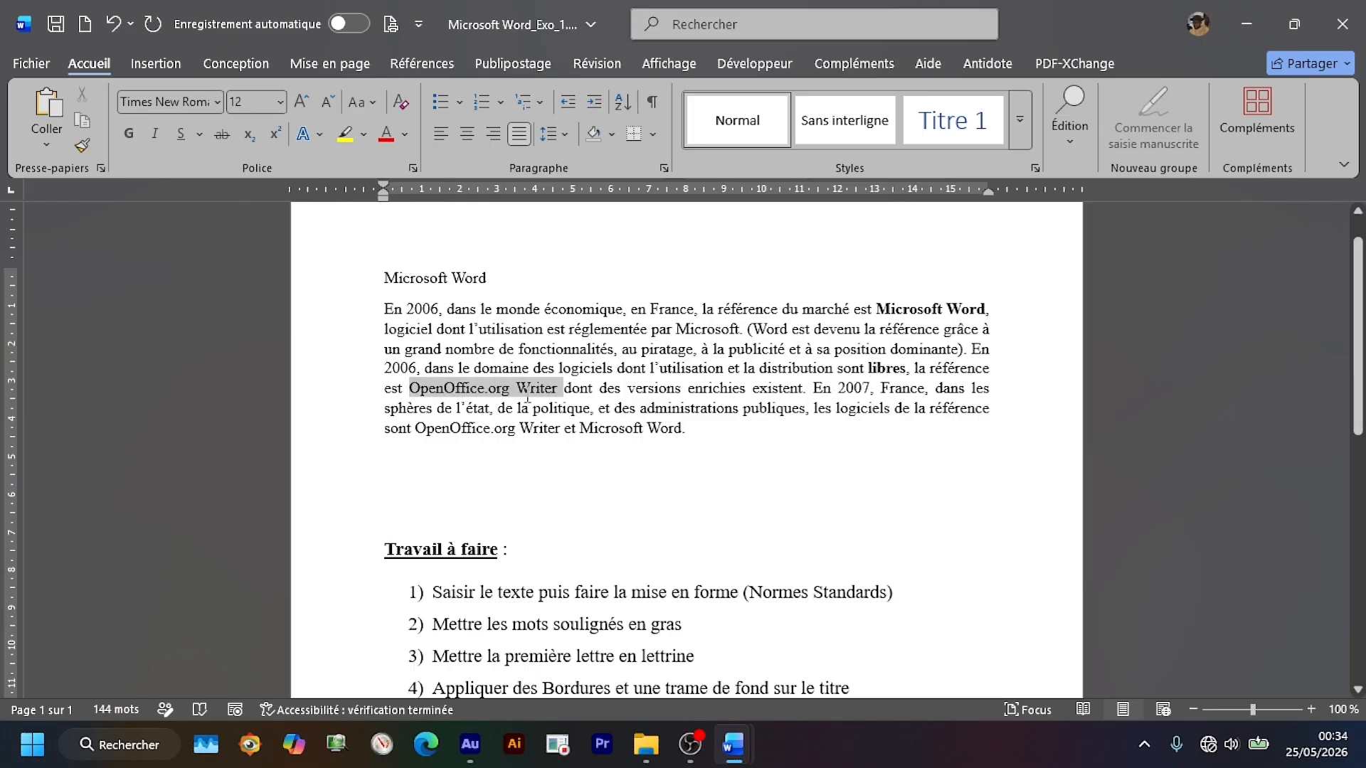
{"action": "left_click", "coordinate": [138, 126]}
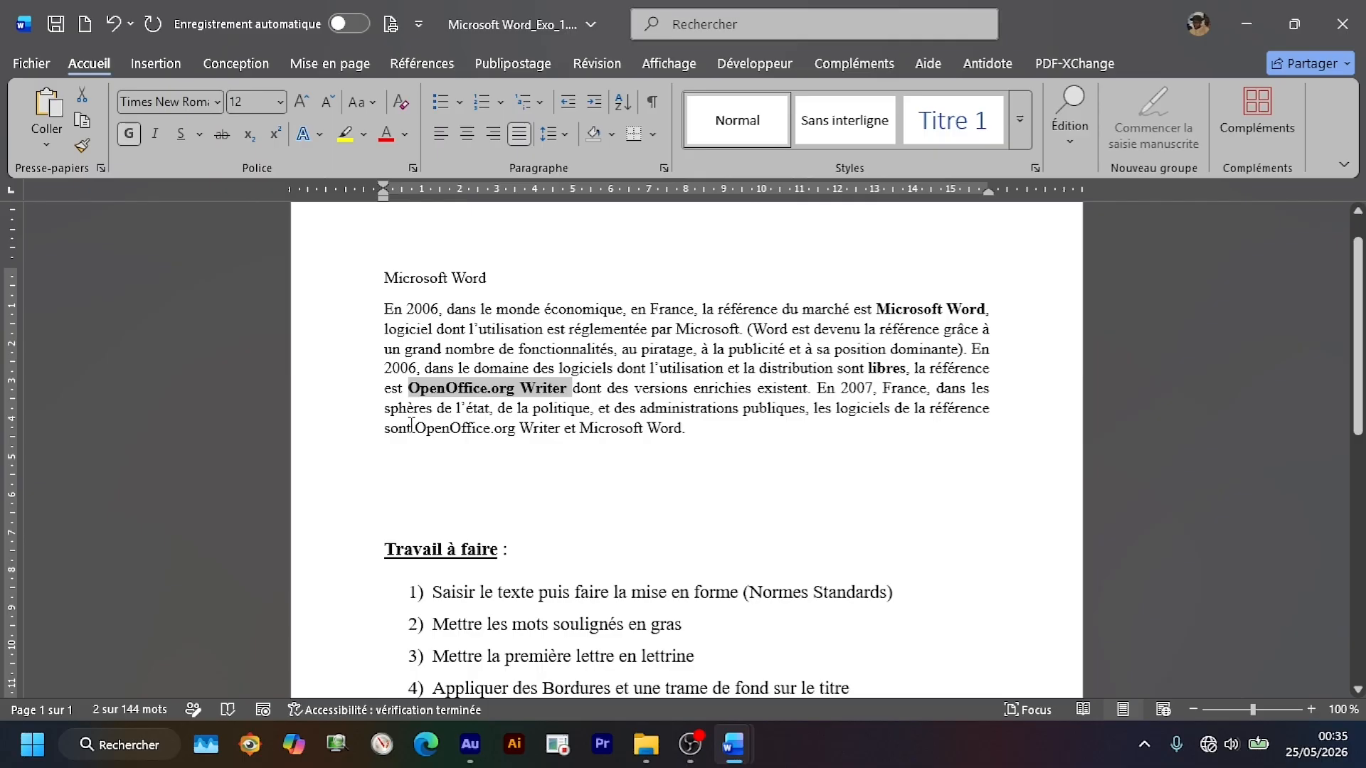
{"action": "left_click_drag", "start_coordinate": [415, 429], "coordinate": [547, 437]}
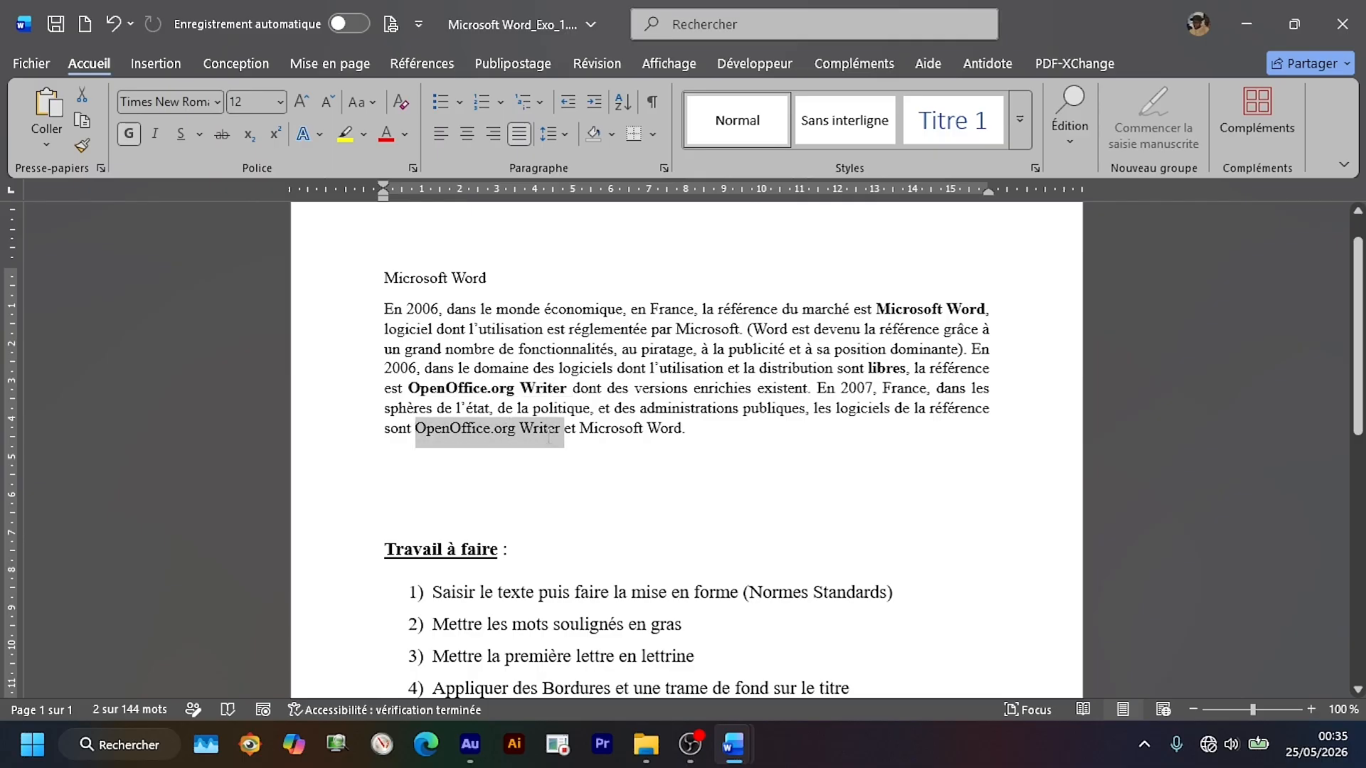
{"action": "left_click", "coordinate": [122, 139]}
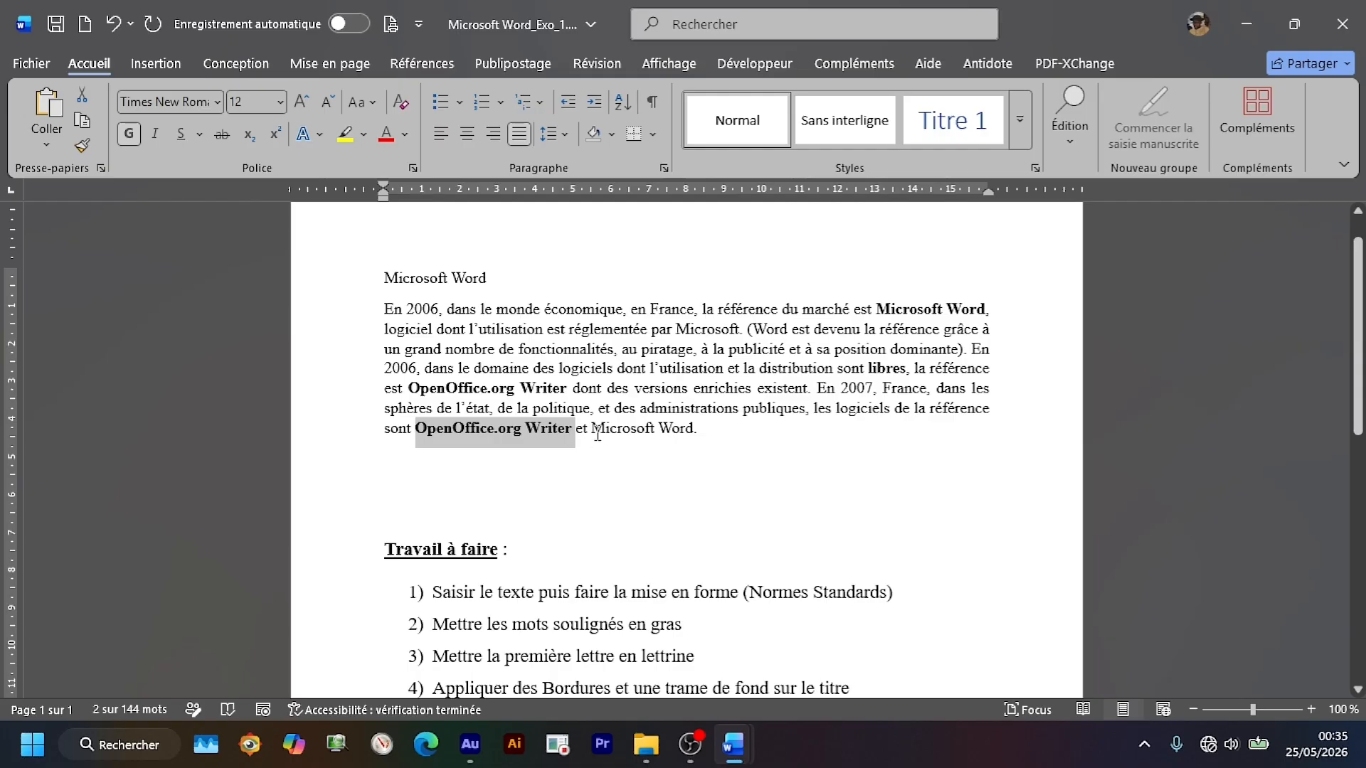
{"action": "left_click_drag", "start_coordinate": [593, 429], "coordinate": [693, 430]}
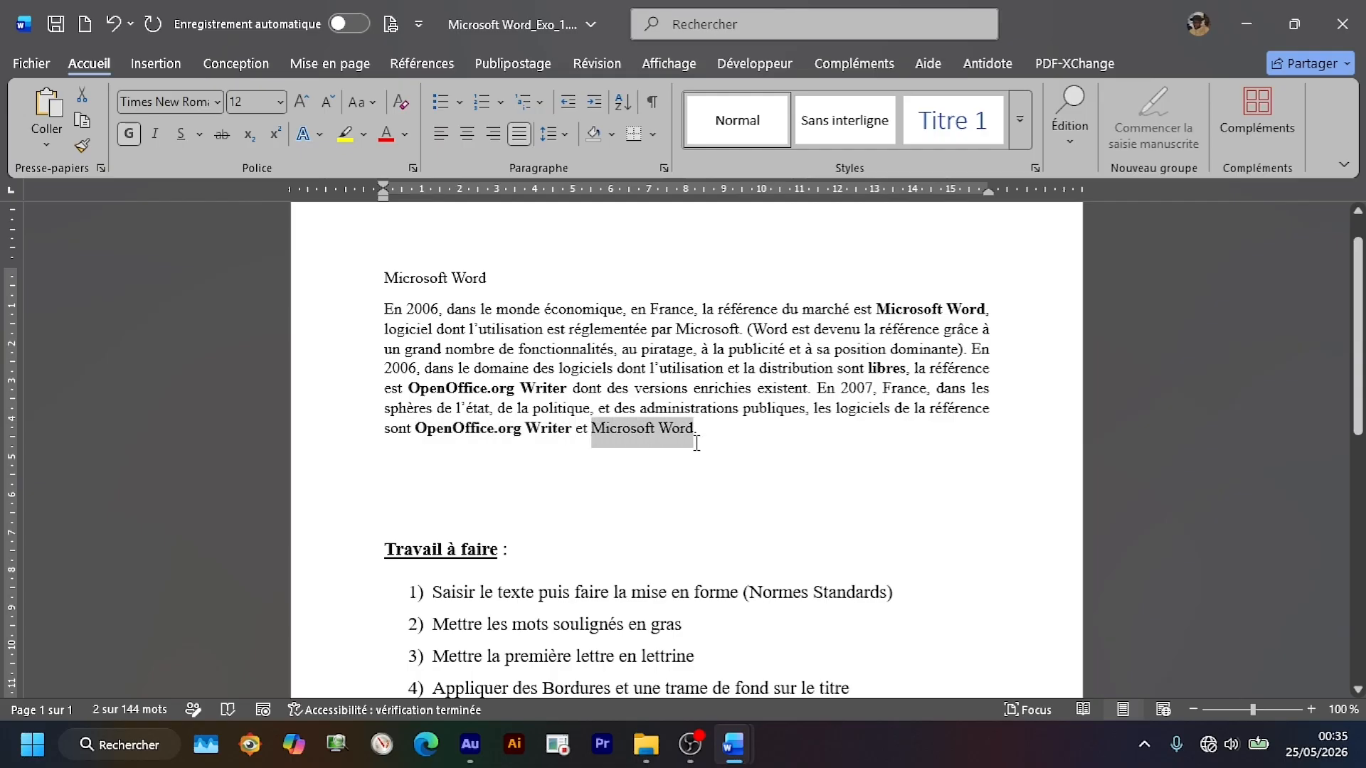
{"action": "left_click", "coordinate": [128, 135]}
Turn the initial letter E of the body paragraph into a drop cap placed within the text (Dans le texte).
{"action": "scroll", "coordinate": [612, 427], "scroll_direction": "down", "scroll_amount": 3}
{"action": "scroll", "coordinate": [633, 361], "scroll_direction": "up", "scroll_amount": 3}
{"action": "left_click", "coordinate": [395, 310]}
{"action": "key", "text": "shift+Left"}
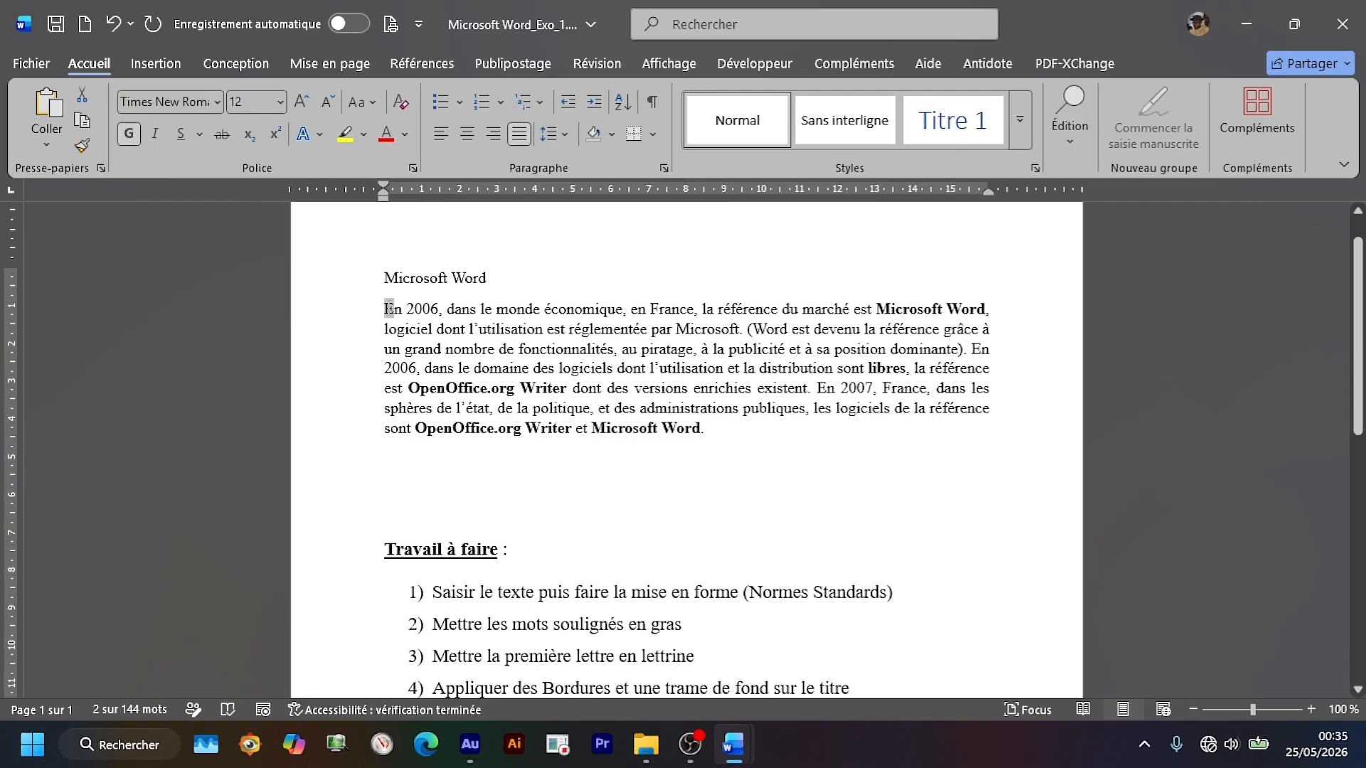
{"action": "left_click", "coordinate": [140, 62]}
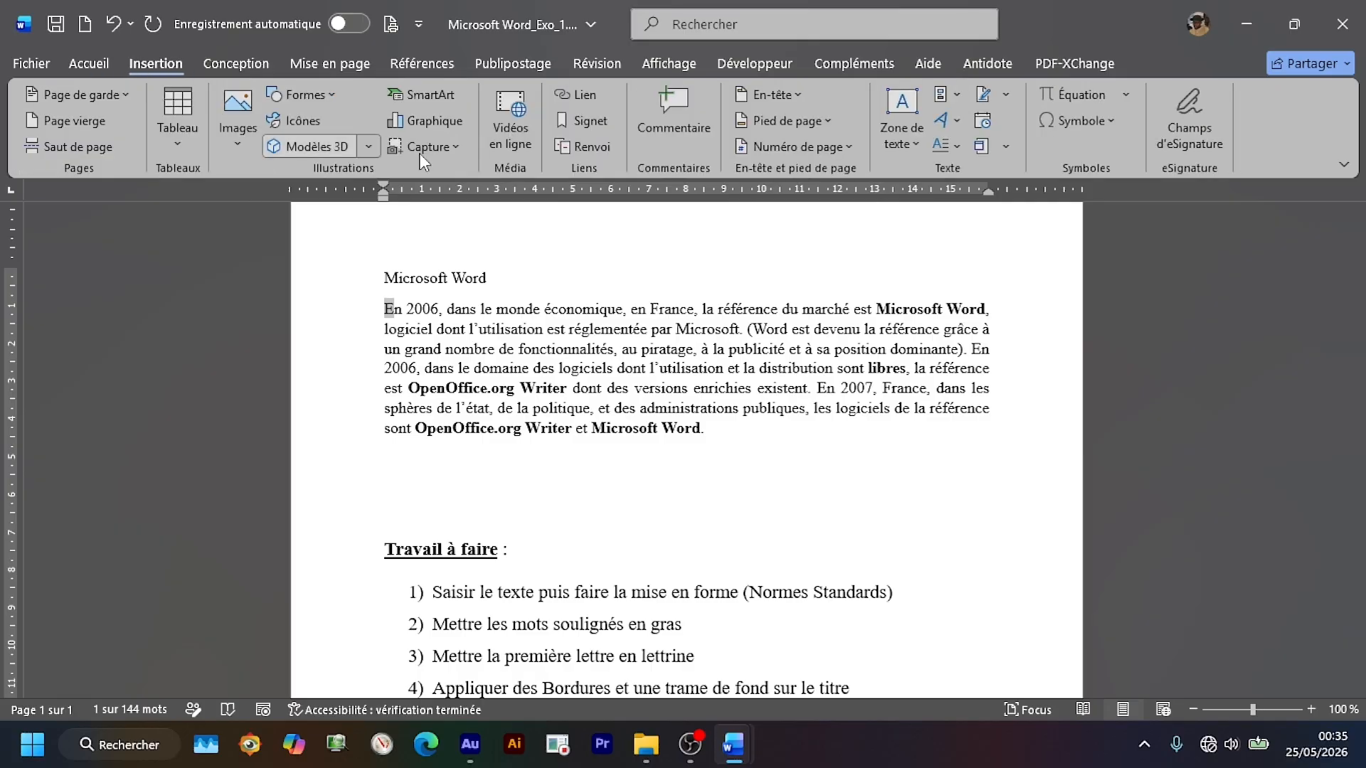
{"action": "left_click", "coordinate": [955, 143]}
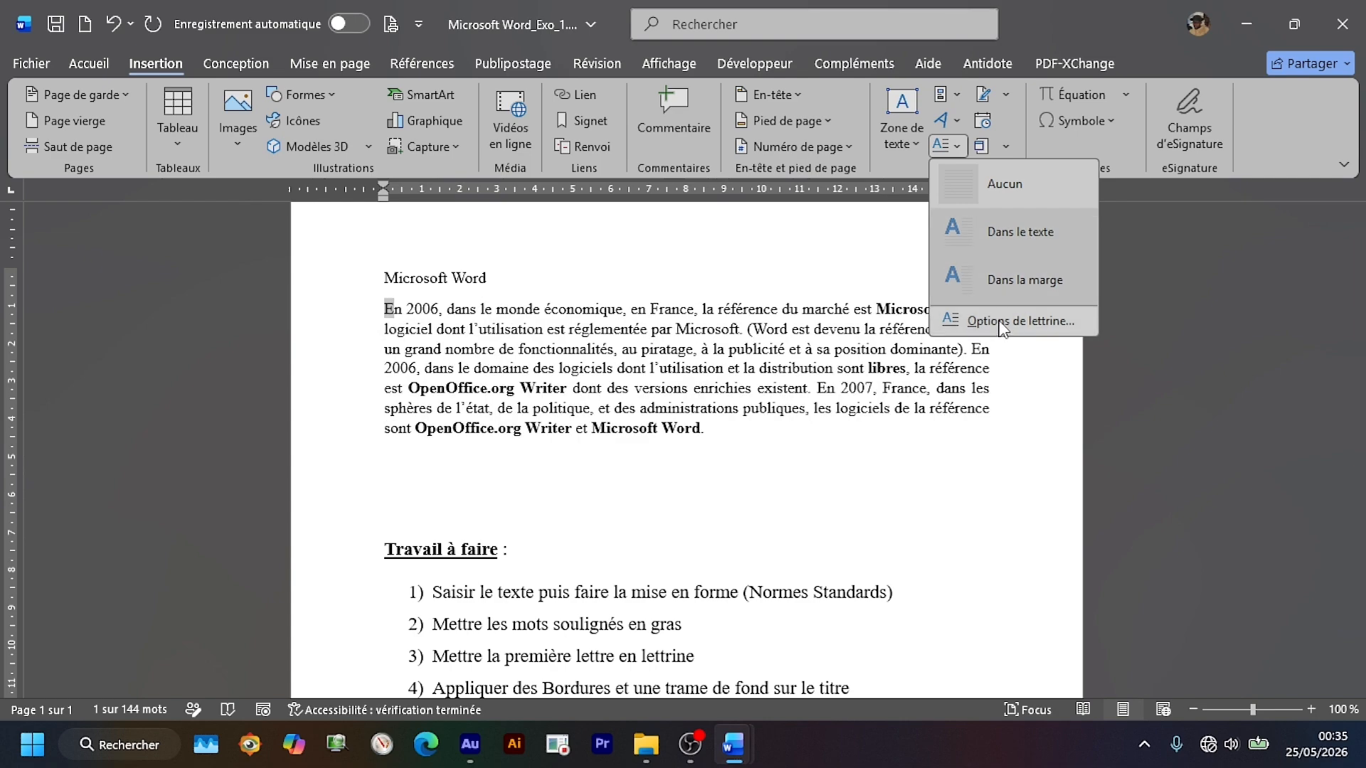
{"action": "left_click", "coordinate": [1024, 238]}
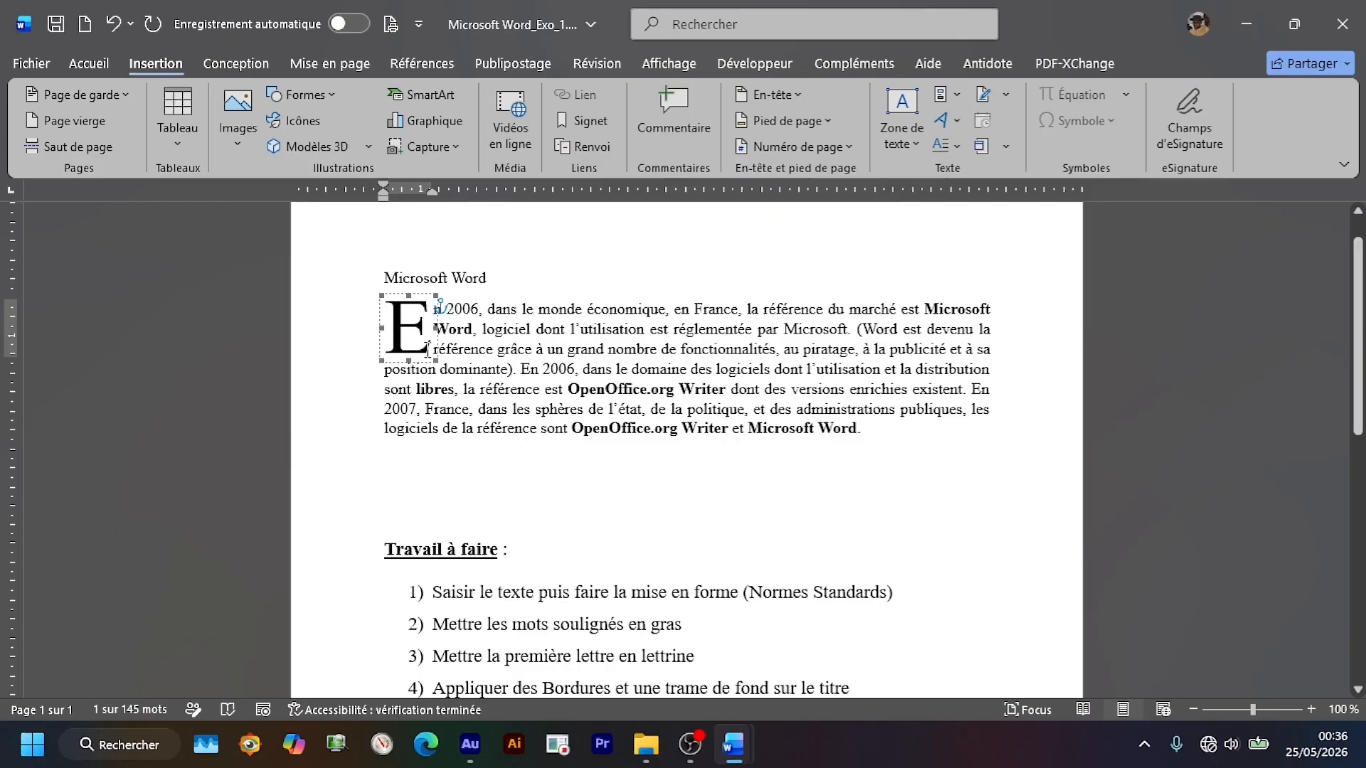
{"action": "left_click", "coordinate": [533, 288]}
{"action": "scroll", "coordinate": [533, 288], "scroll_direction": "down", "scroll_amount": 1}
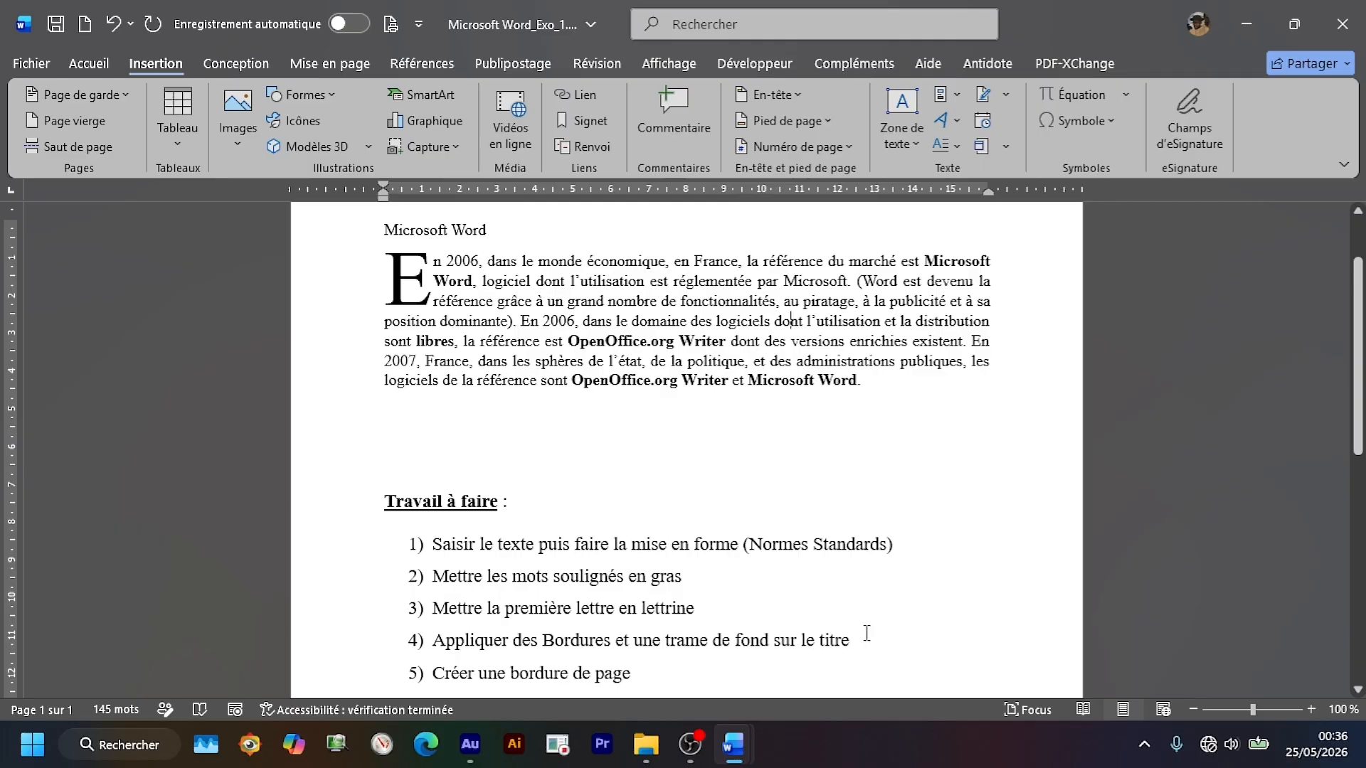
{"action": "scroll", "coordinate": [585, 366], "scroll_direction": "up", "scroll_amount": 2}
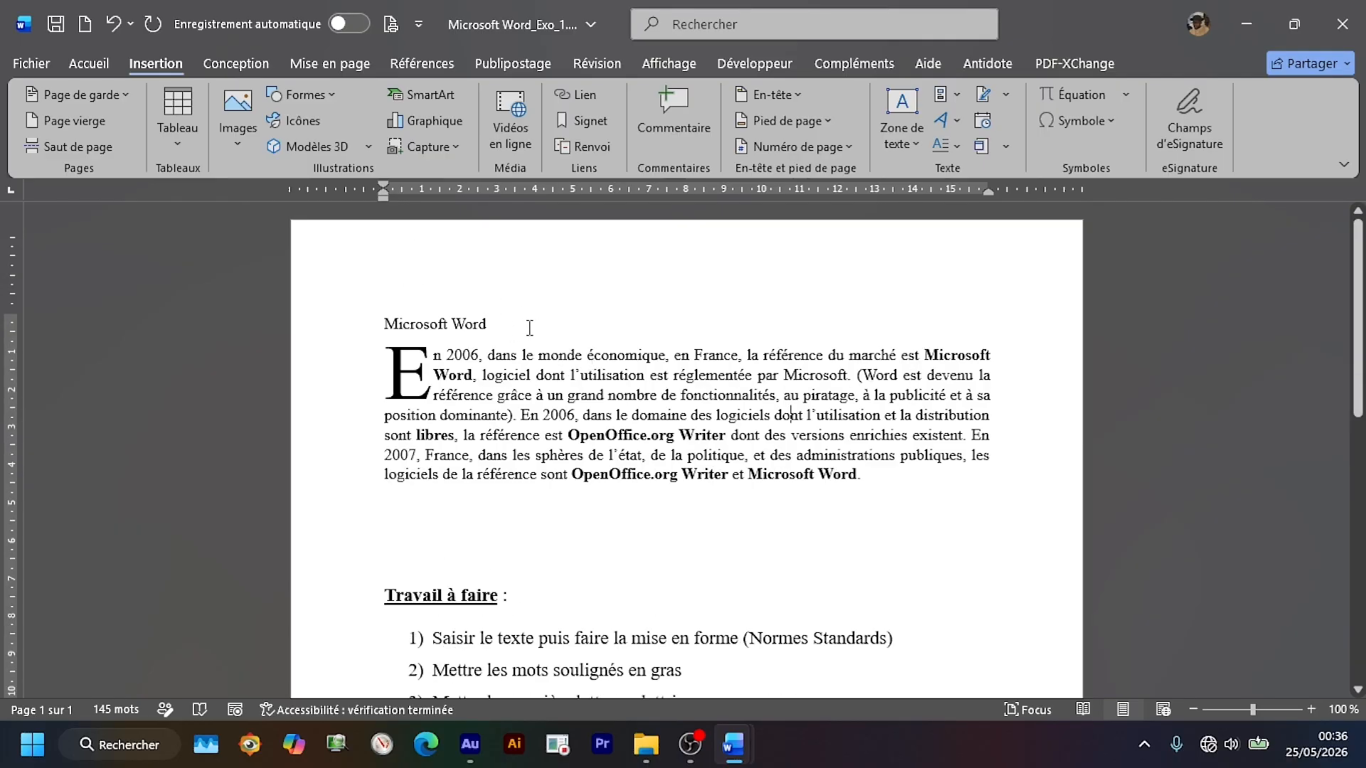
Center the Microsoft Word title above the body paragraph, enlarge it to size 18 and make it bold.
{"action": "left_click_drag", "start_coordinate": [529, 327], "coordinate": [383, 326]}
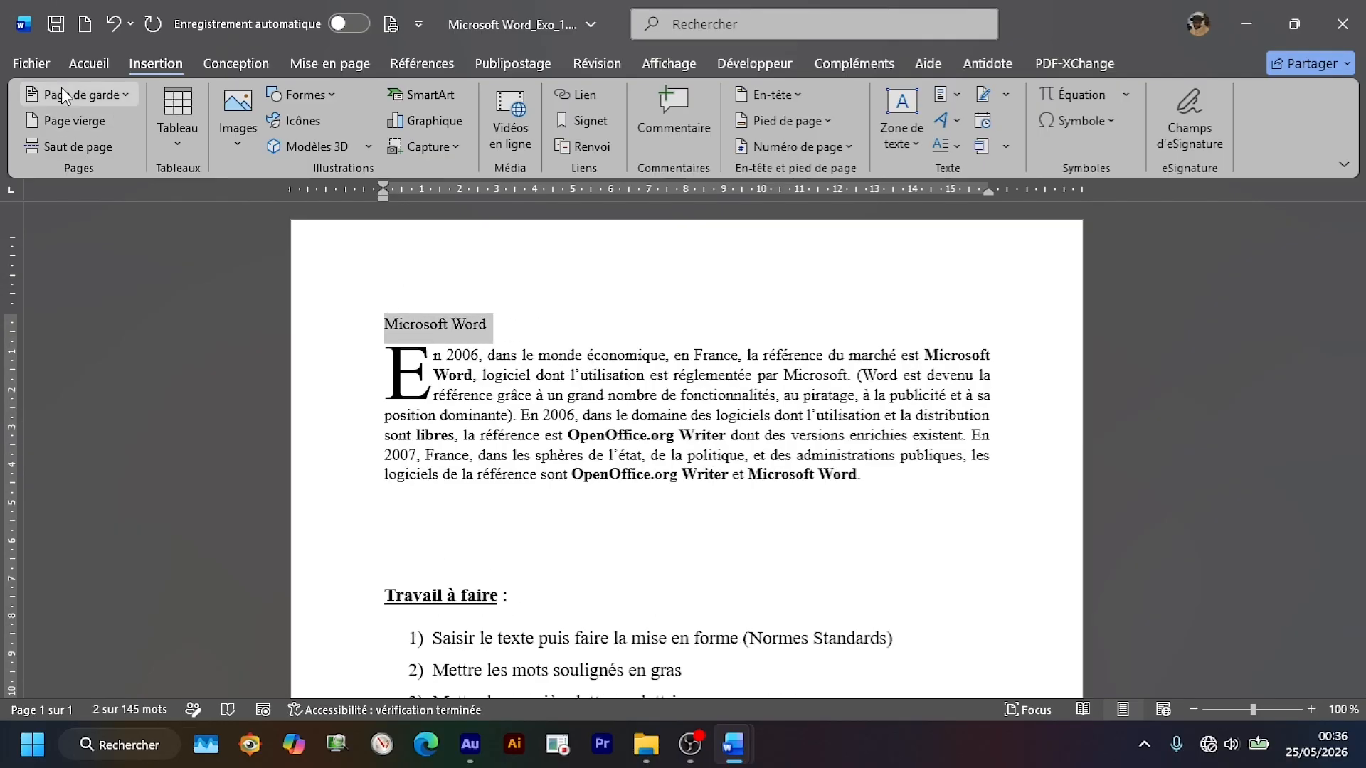
{"action": "left_click", "coordinate": [80, 64]}
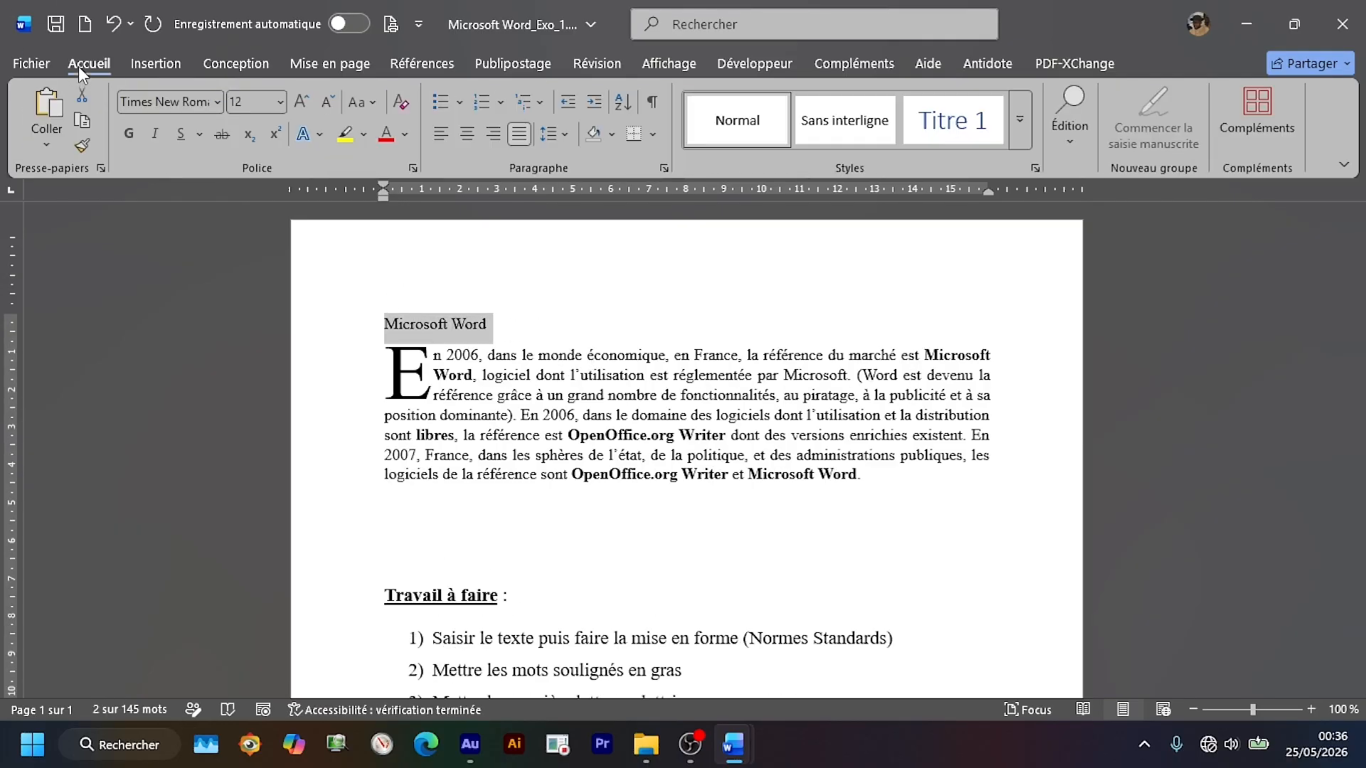
{"action": "left_click", "coordinate": [472, 131]}
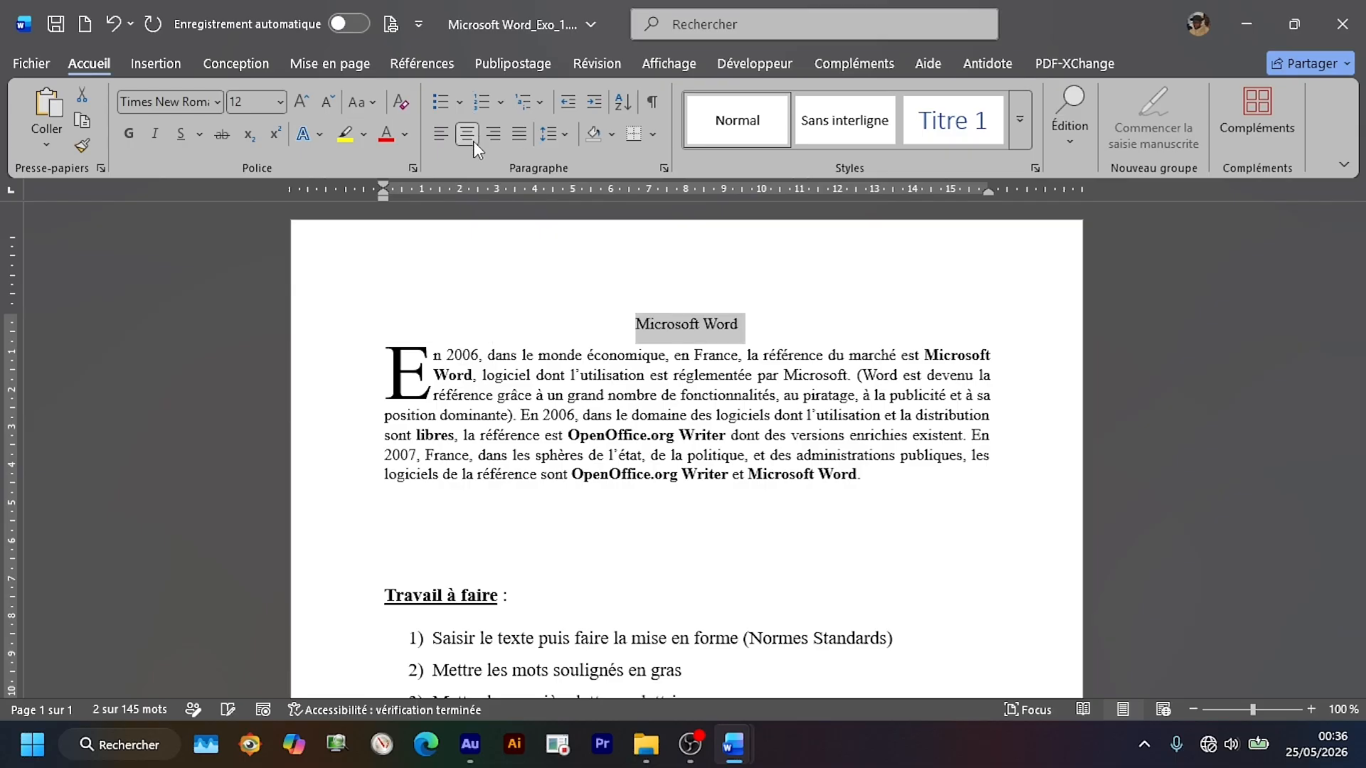
{"action": "left_click", "coordinate": [301, 106]}
{"action": "left_click", "coordinate": [303, 106]}
{"action": "left_click", "coordinate": [303, 106]}
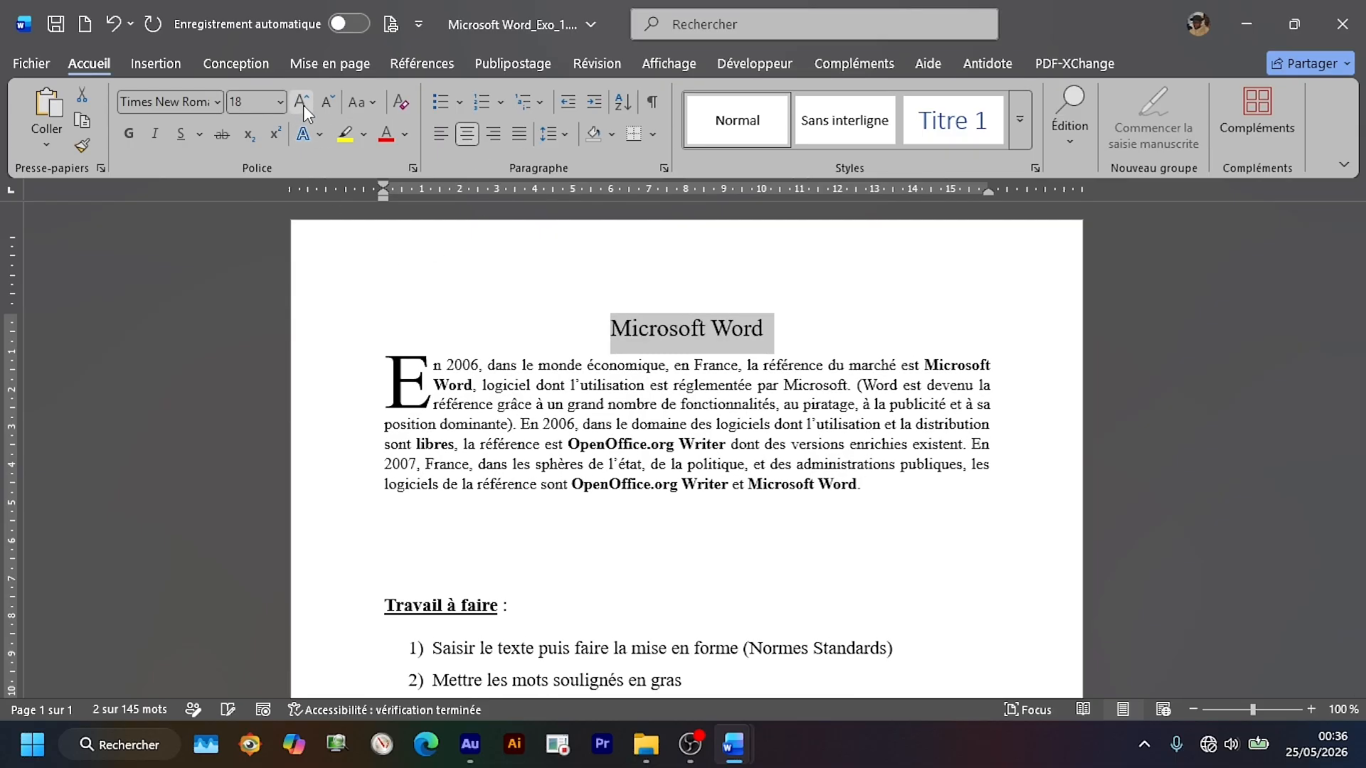
{"action": "left_click", "coordinate": [130, 135]}
{"action": "left_click", "coordinate": [751, 565]}
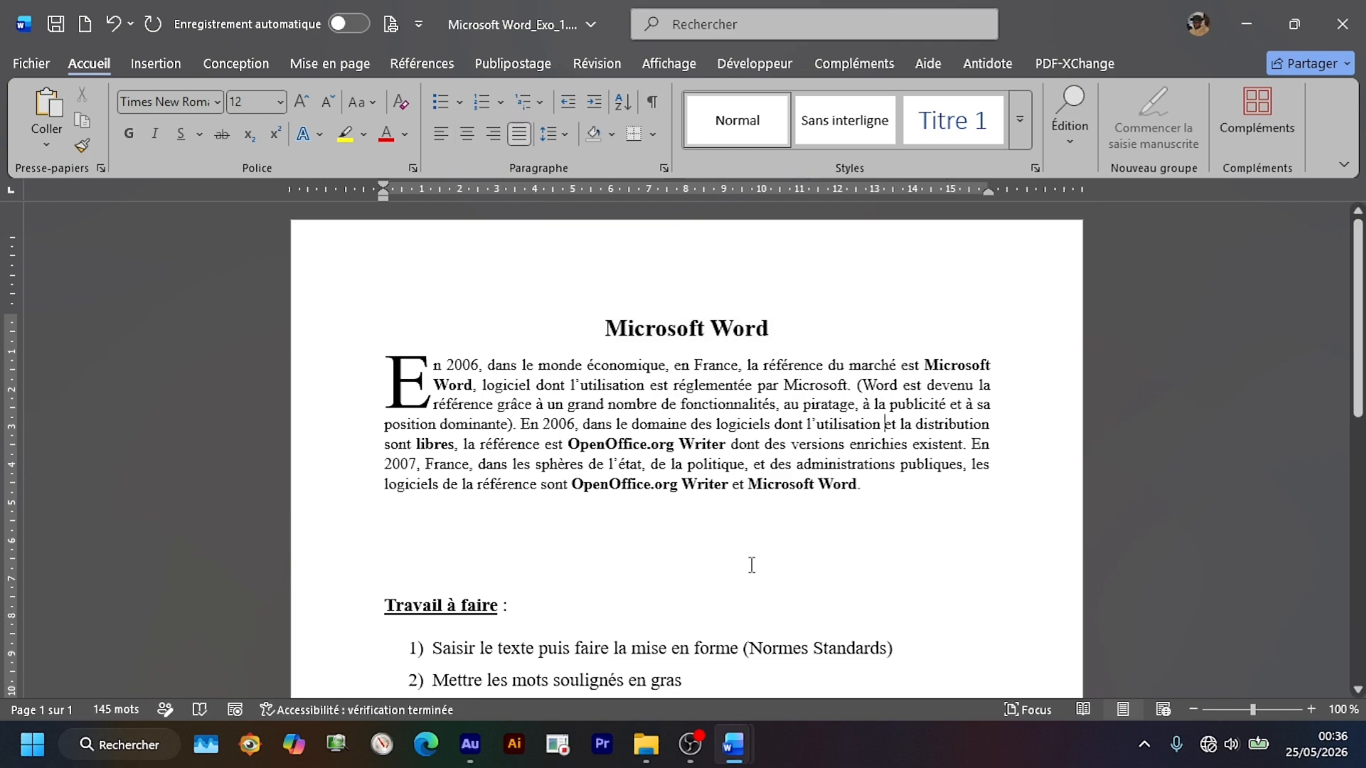
Apply all borders (Toutes les bordures) around the text of the Microsoft Word title.
{"action": "scroll", "coordinate": [549, 608], "scroll_direction": "down", "scroll_amount": 2}
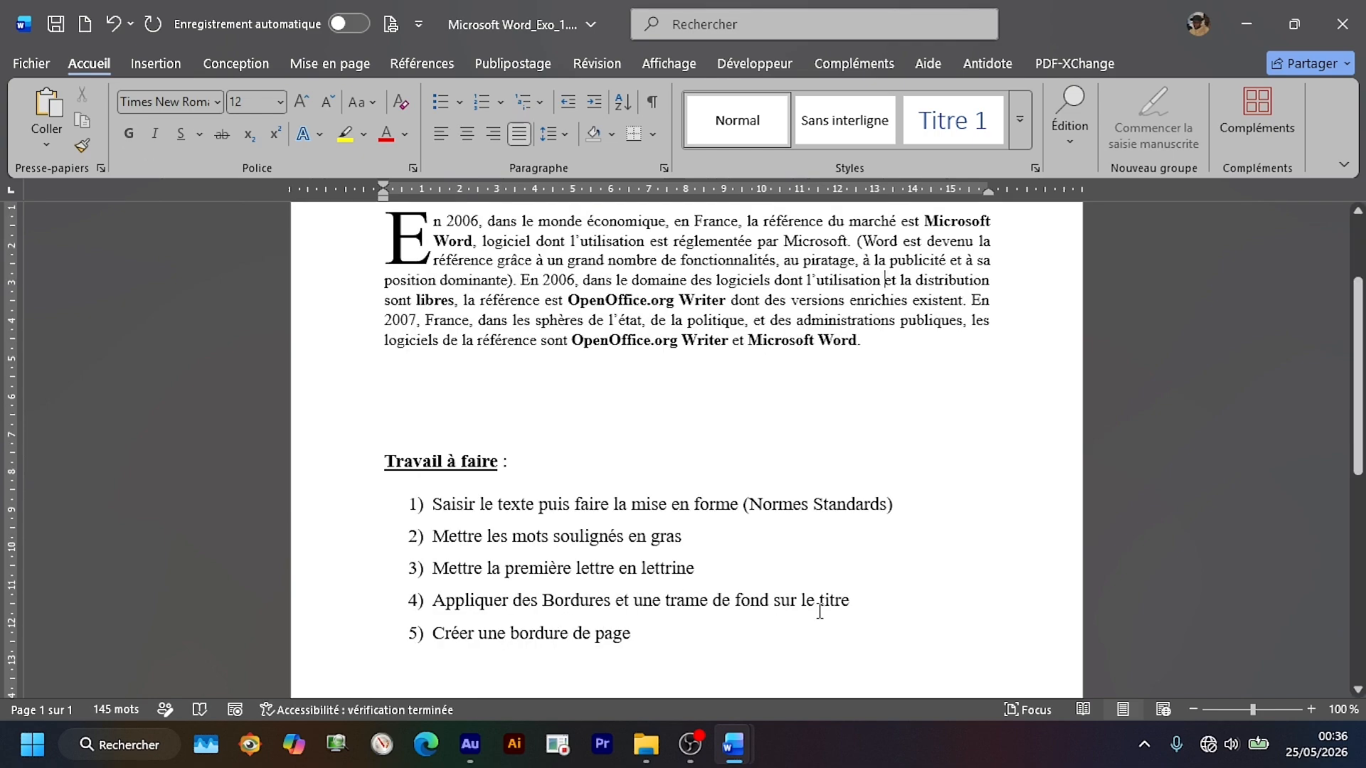
{"action": "scroll", "coordinate": [820, 611], "scroll_direction": "up", "scroll_amount": 2}
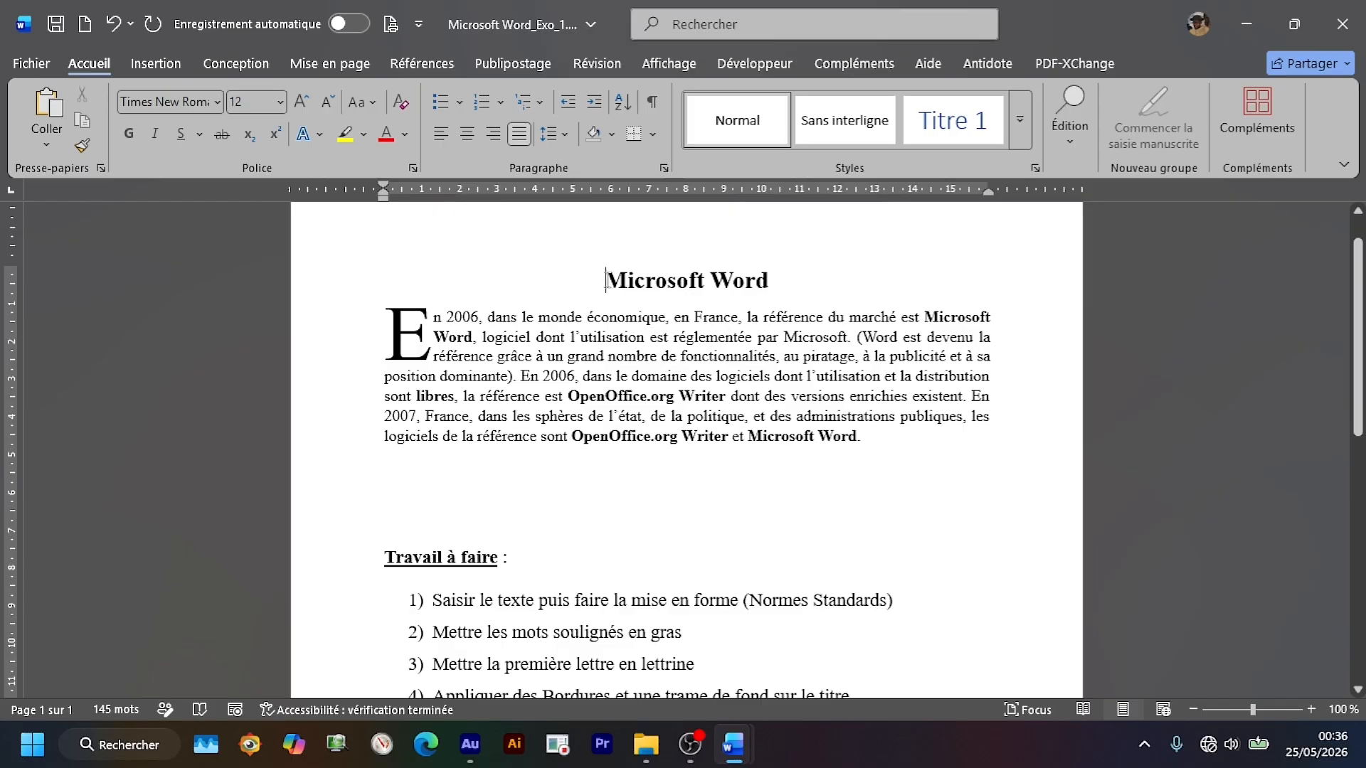
{"action": "left_click_drag", "start_coordinate": [606, 280], "coordinate": [771, 285]}
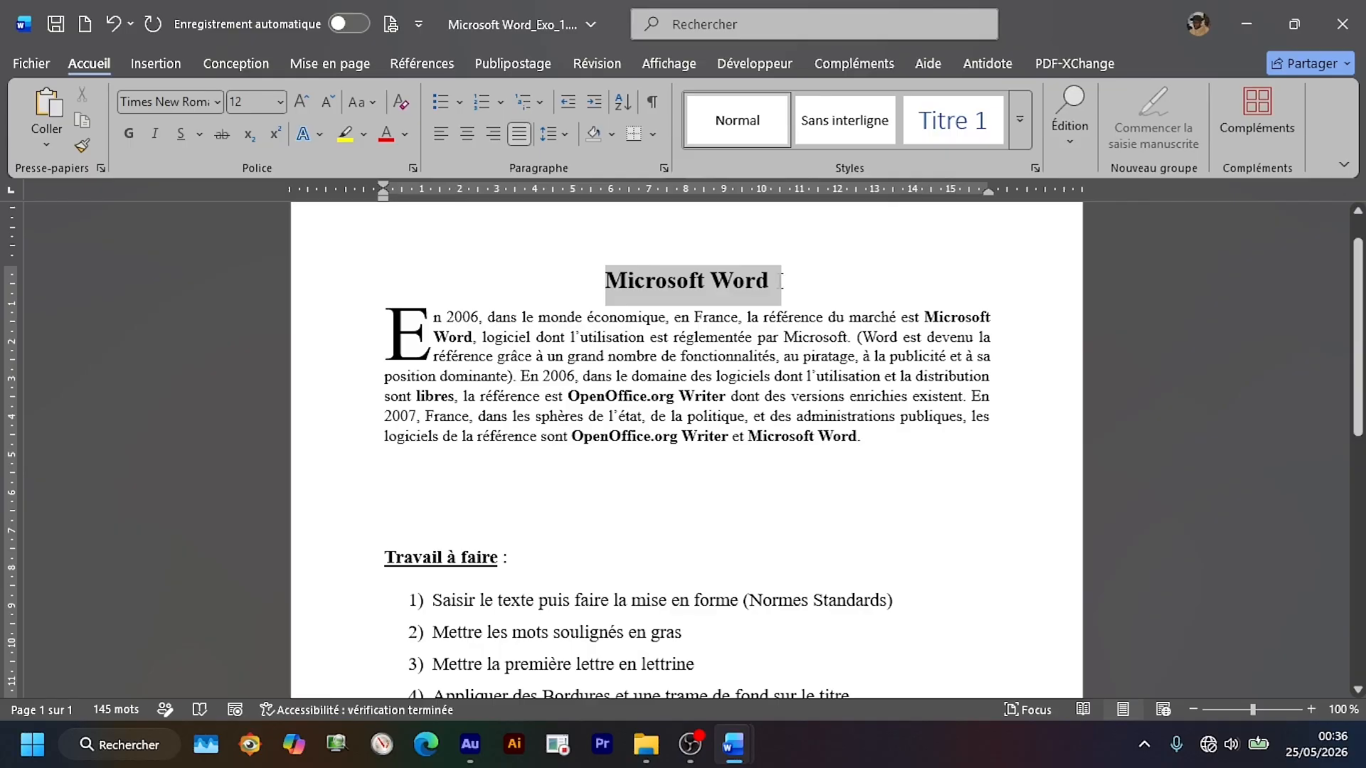
{"action": "left_click_drag", "start_coordinate": [781, 280], "coordinate": [774, 280]}
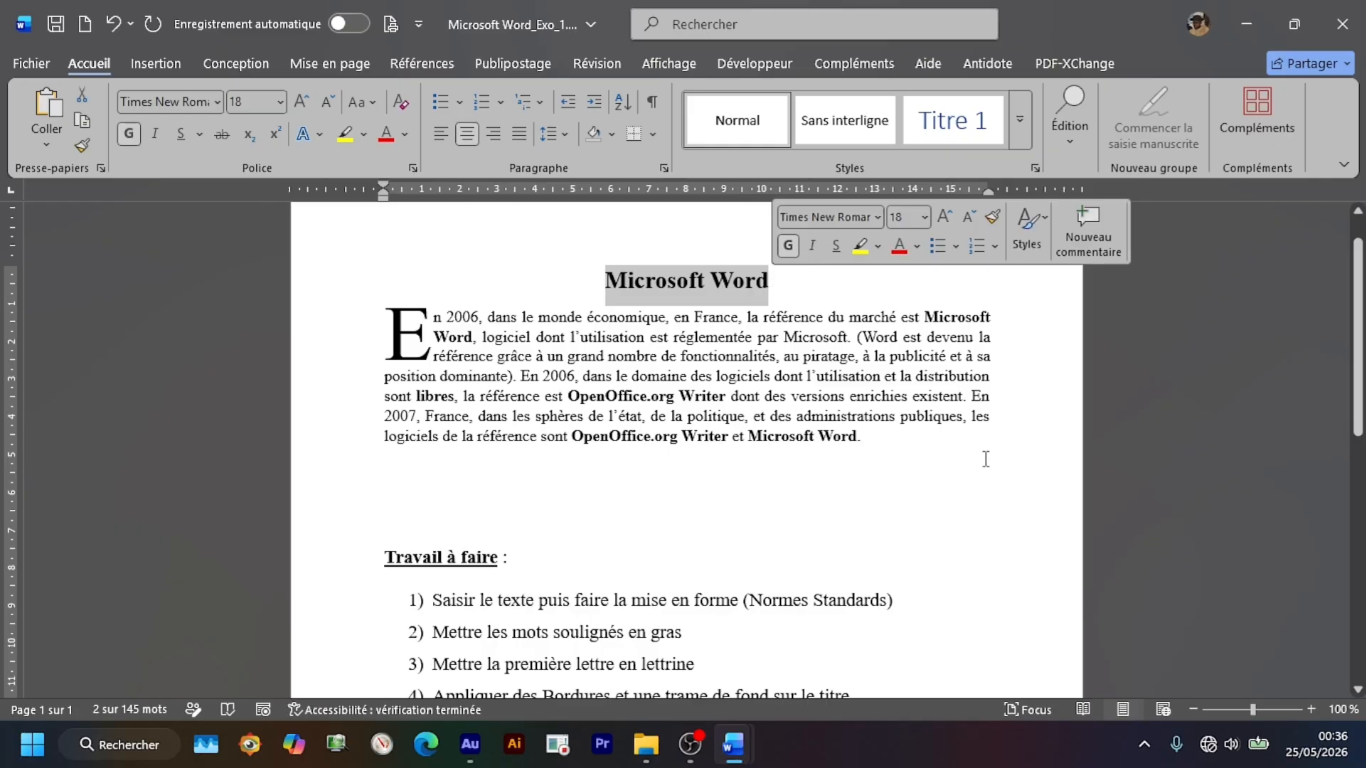
{"action": "left_click", "coordinate": [652, 135]}
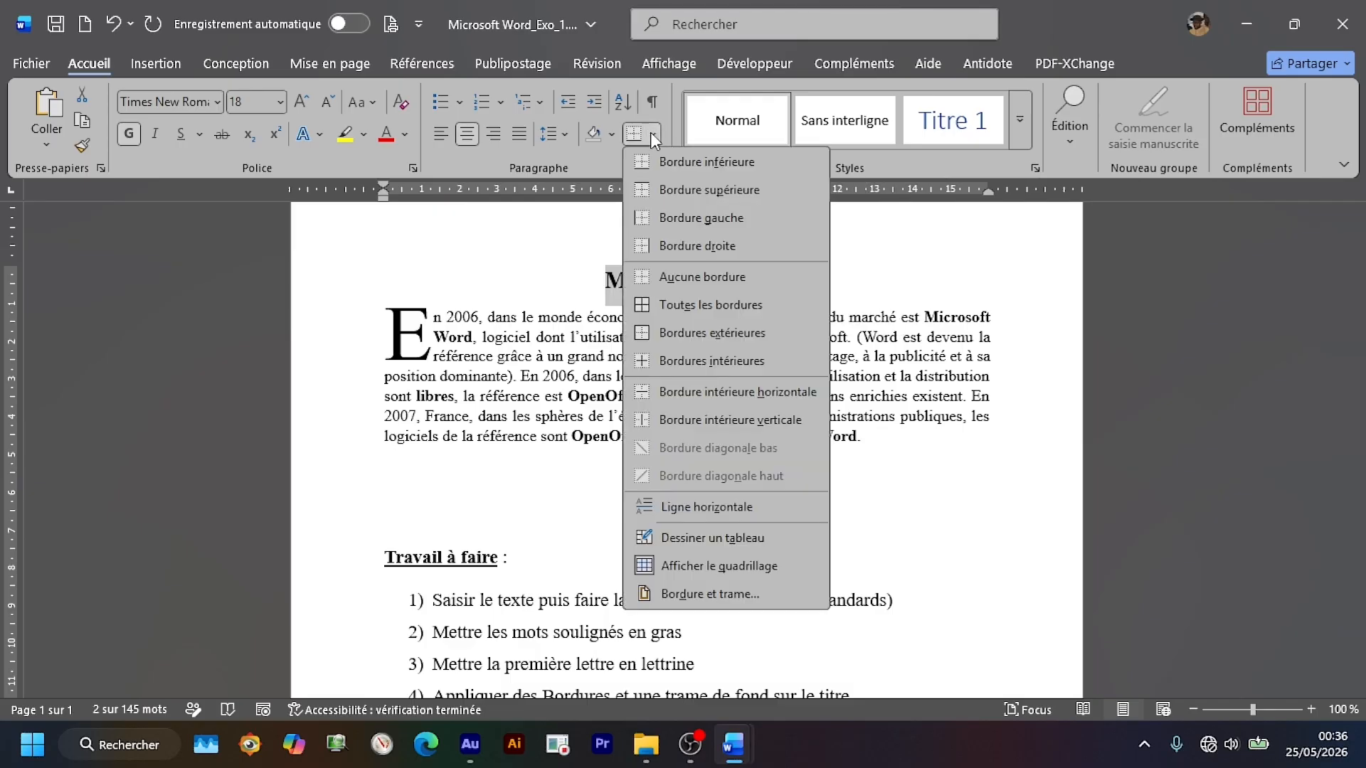
{"action": "left_click", "coordinate": [708, 307]}
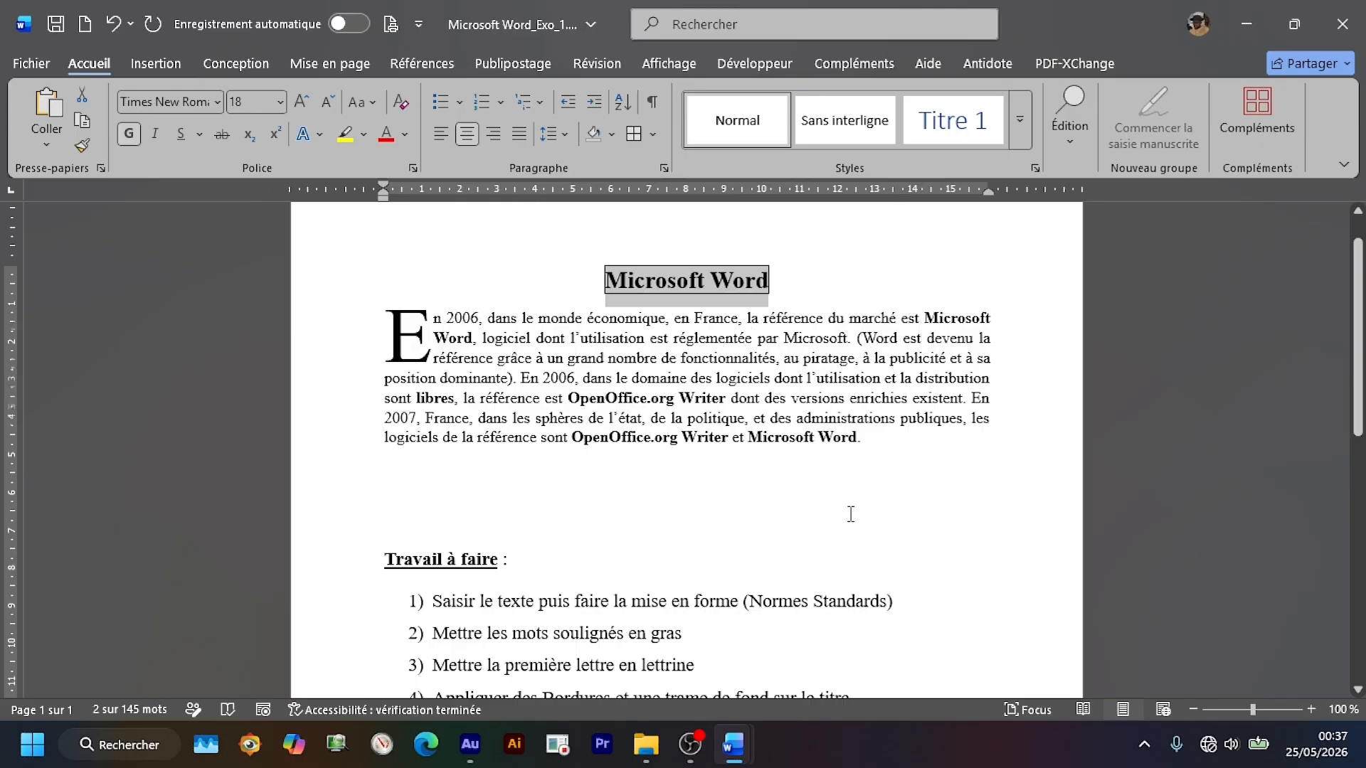
Fill the bordered Microsoft Word title with a light green background shading (Trame de fond).
{"action": "scroll", "coordinate": [851, 514], "scroll_direction": "down", "scroll_amount": 3}
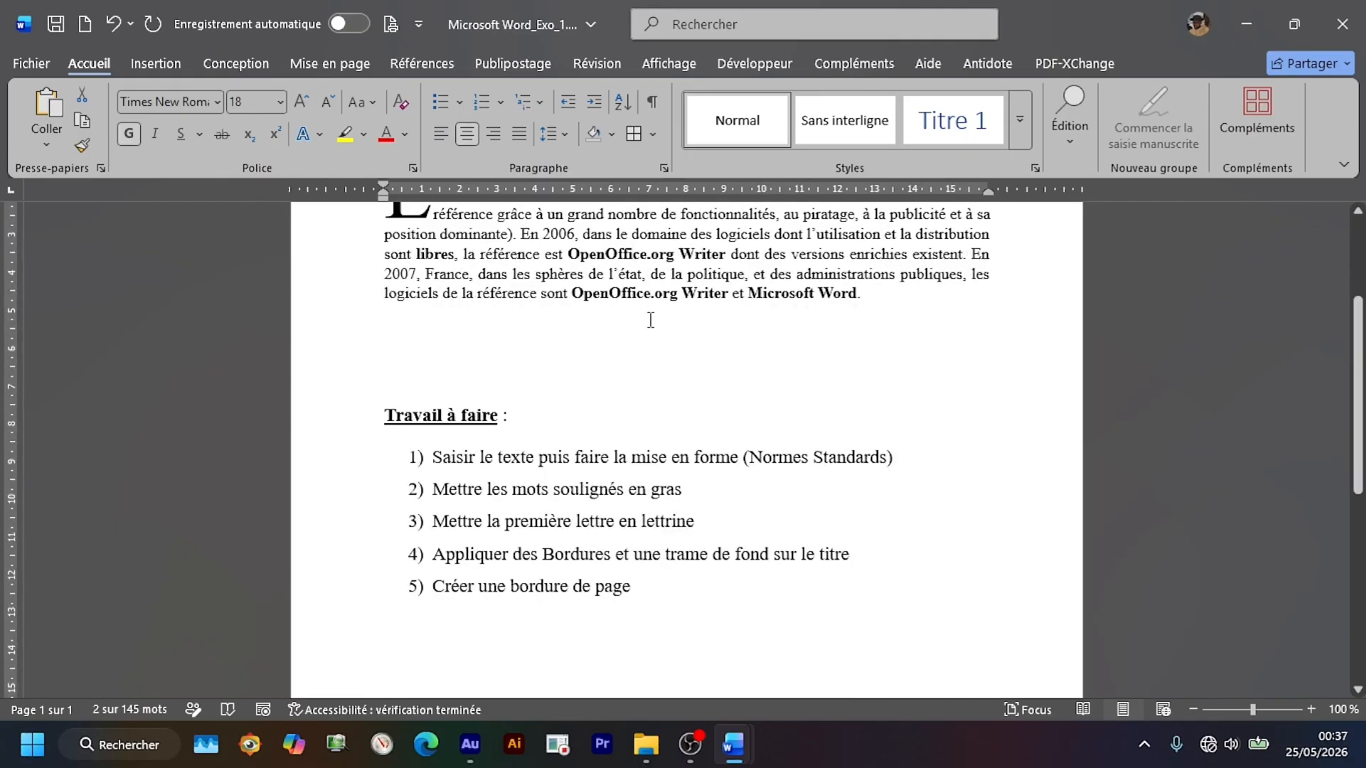
{"action": "scroll", "coordinate": [650, 320], "scroll_direction": "up", "scroll_amount": 4}
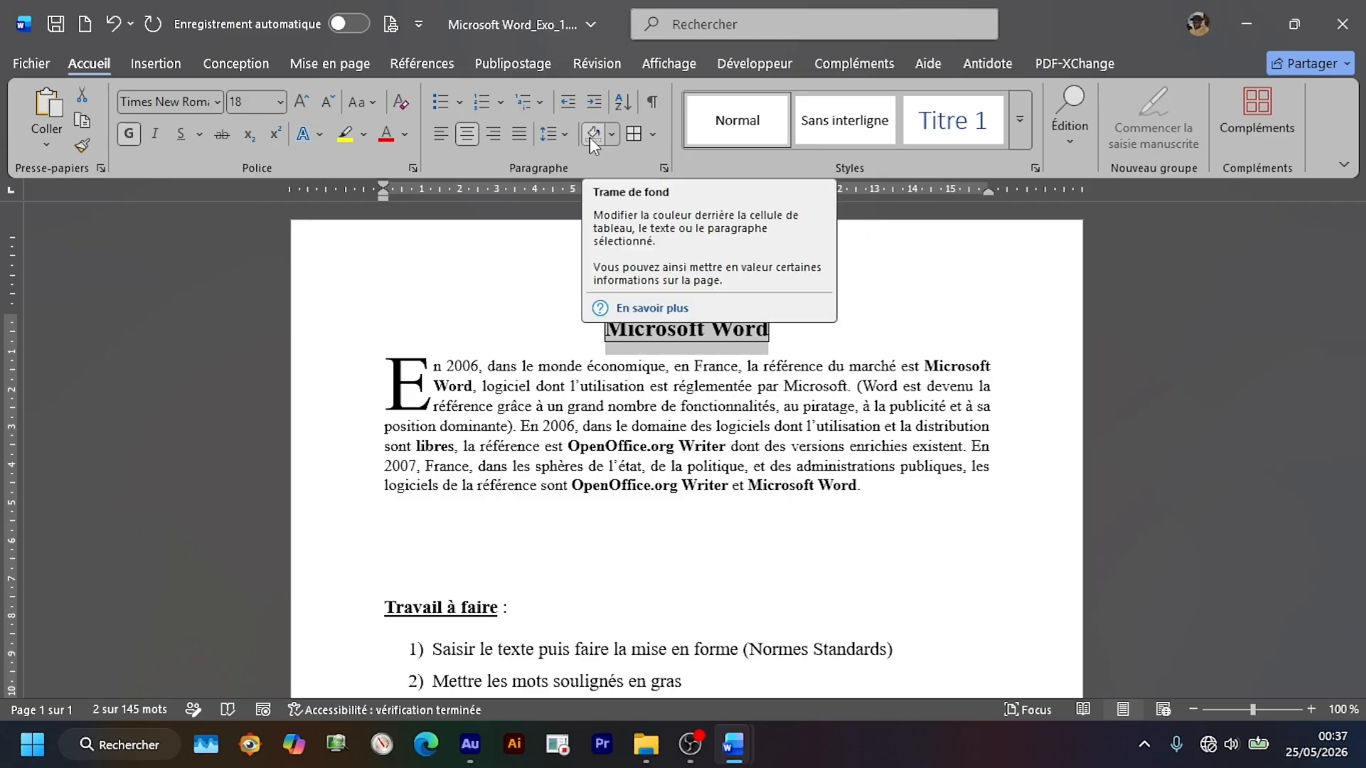
{"action": "left_click", "coordinate": [612, 136]}
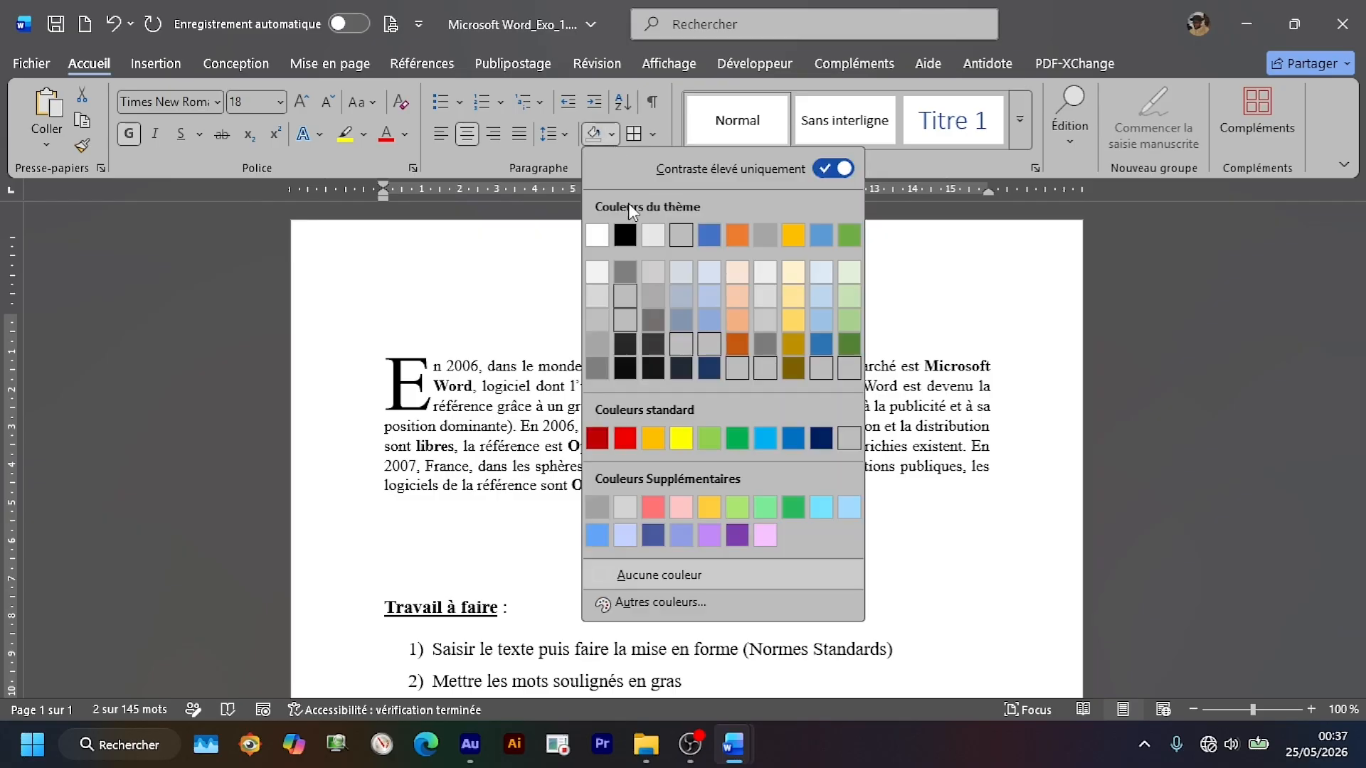
{"action": "left_click", "coordinate": [851, 321]}
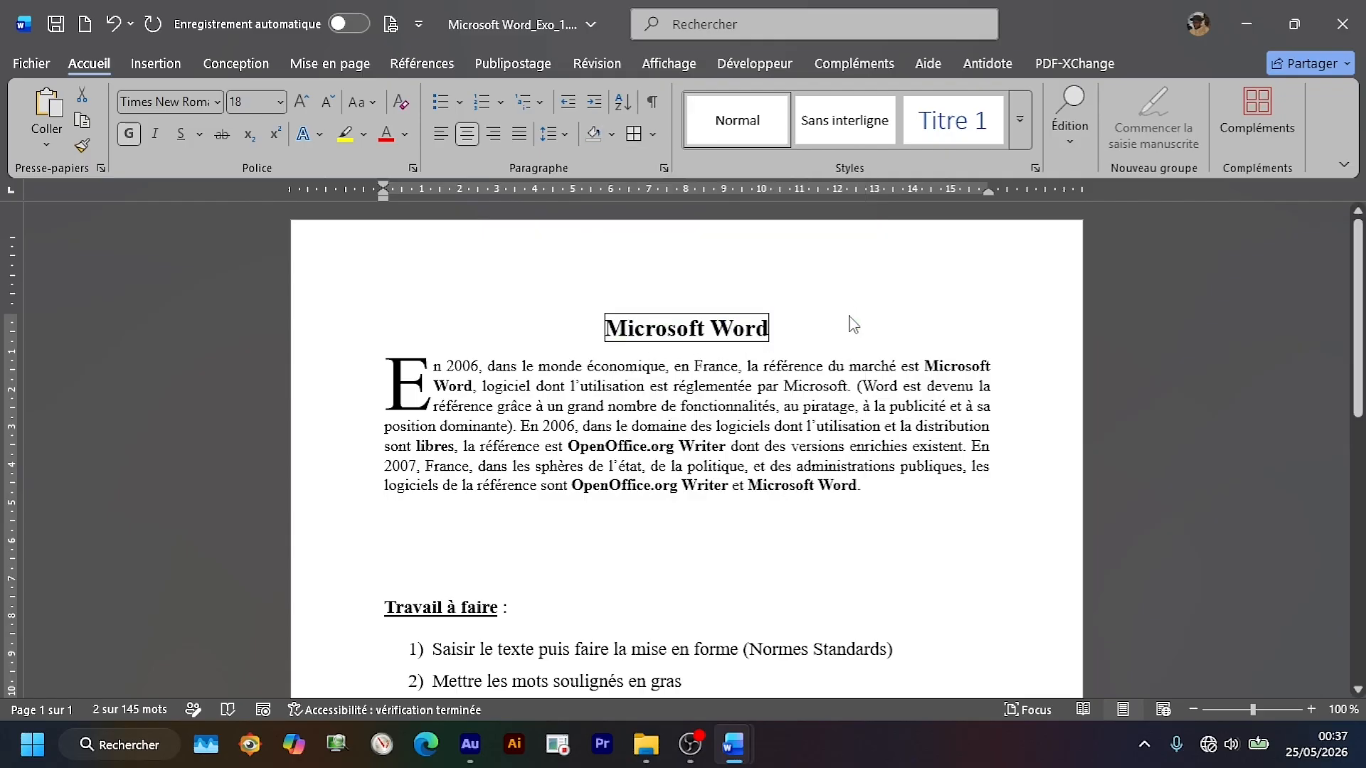
{"action": "left_click", "coordinate": [849, 326]}
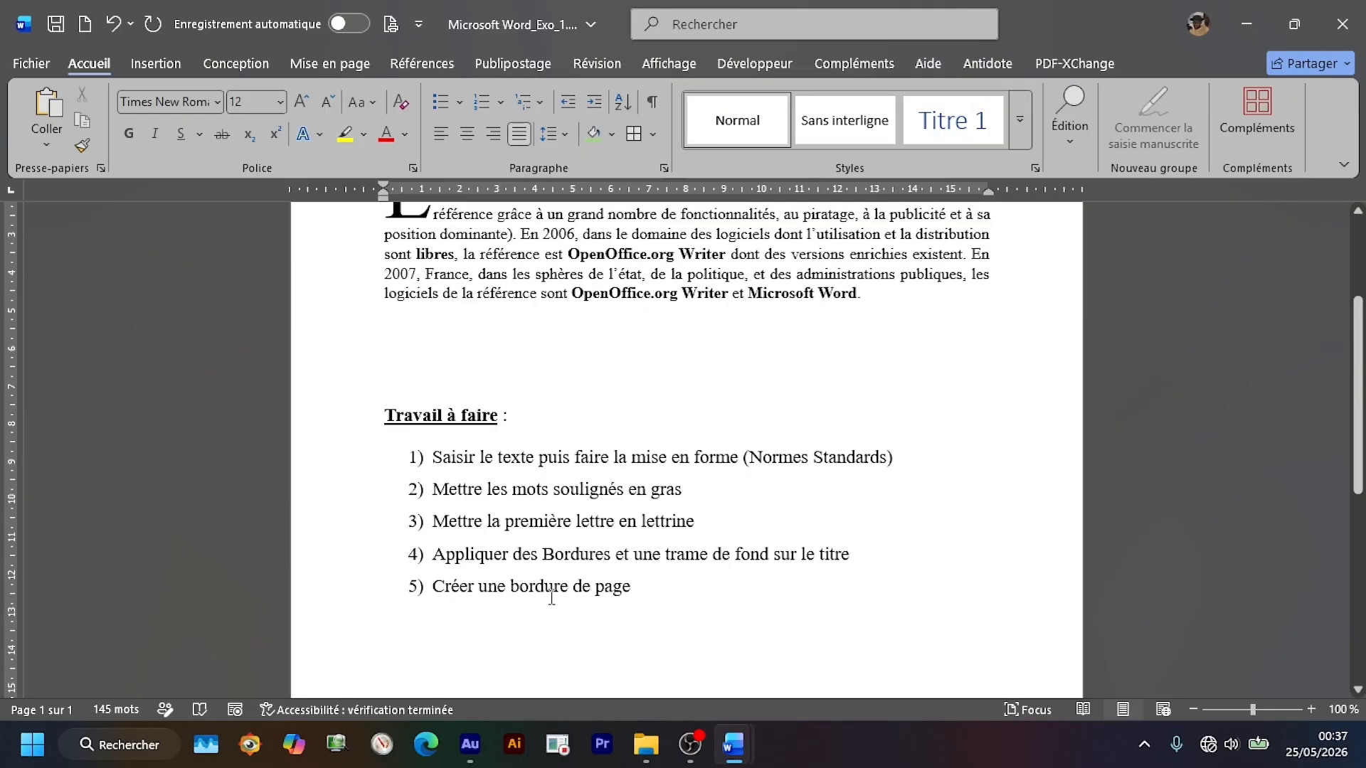
Set up a box-type (Encadrement) page border using the diagonally striped black-and-white line style.
{"action": "scroll", "coordinate": [695, 432], "scroll_direction": "up", "scroll_amount": 5}
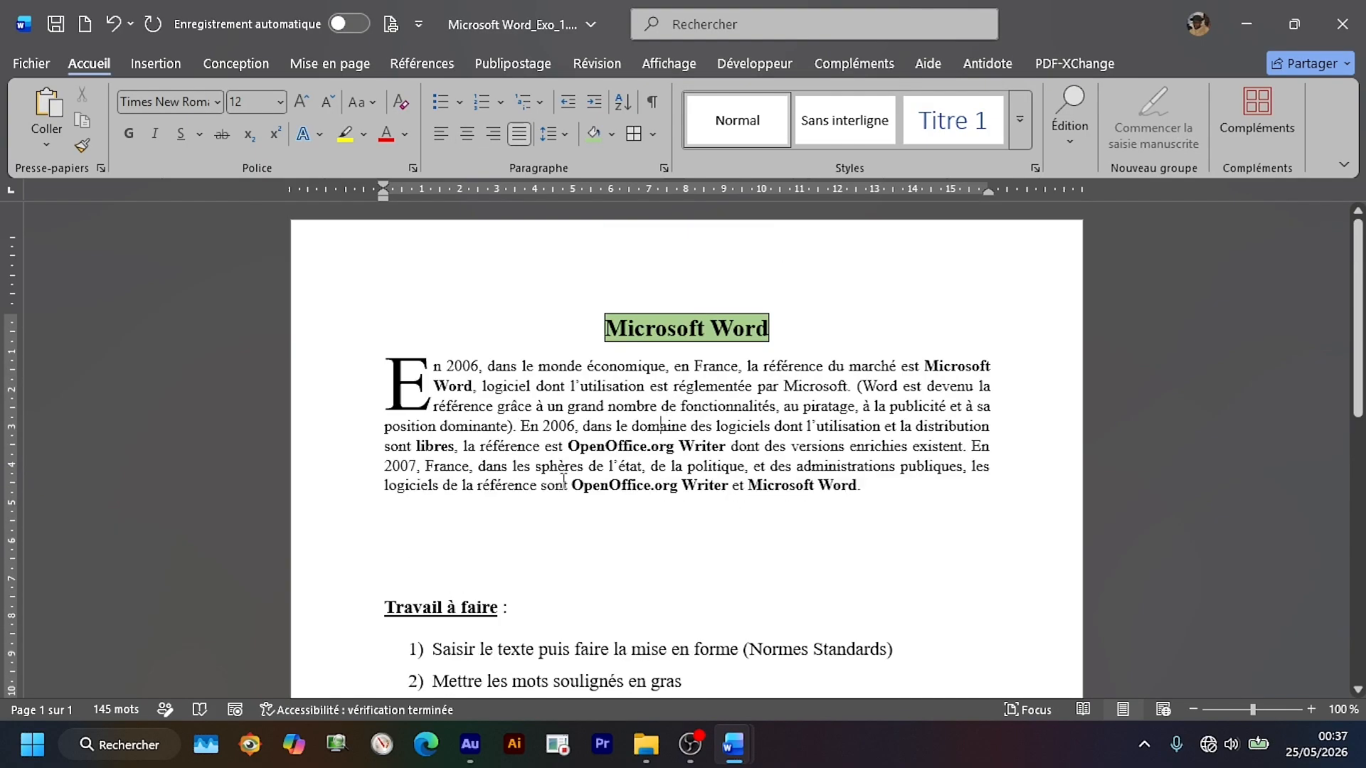
{"action": "left_click", "coordinate": [652, 135]}
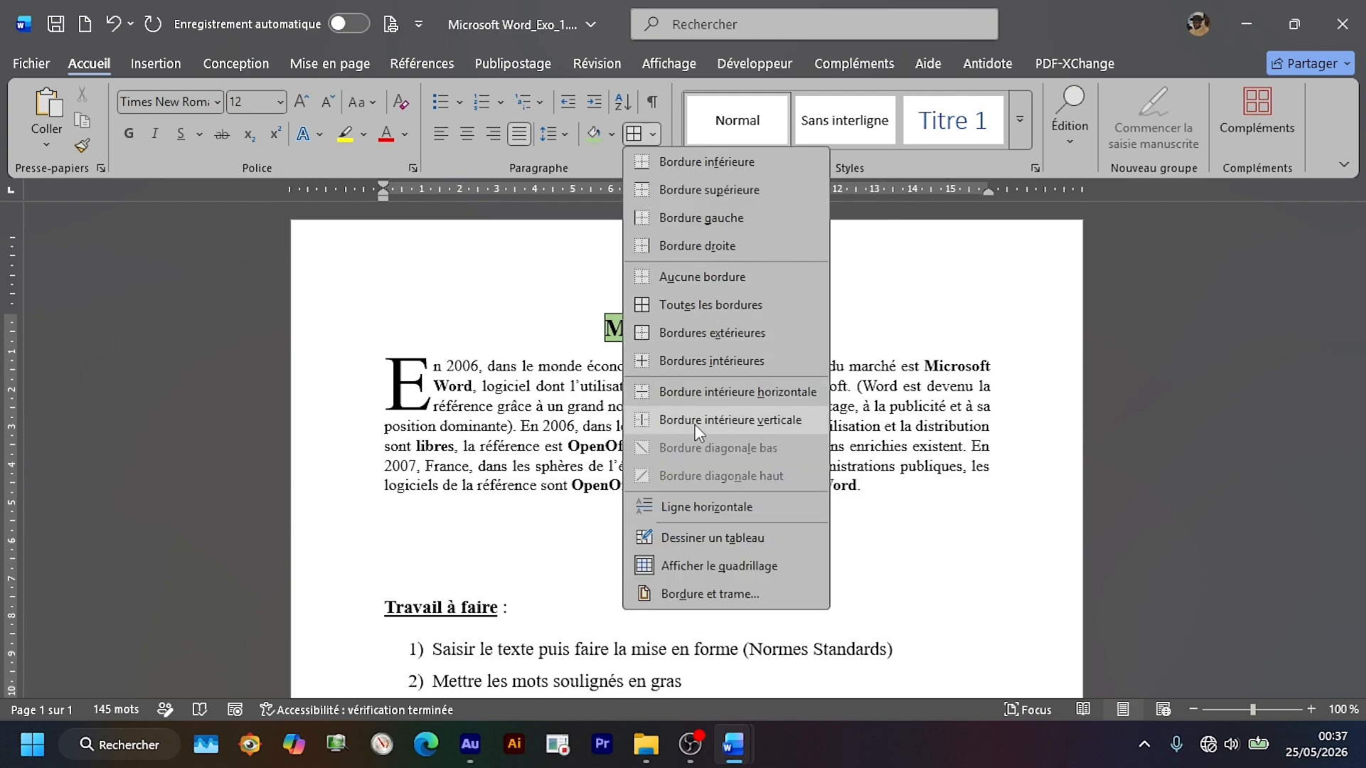
{"action": "left_click", "coordinate": [681, 595]}
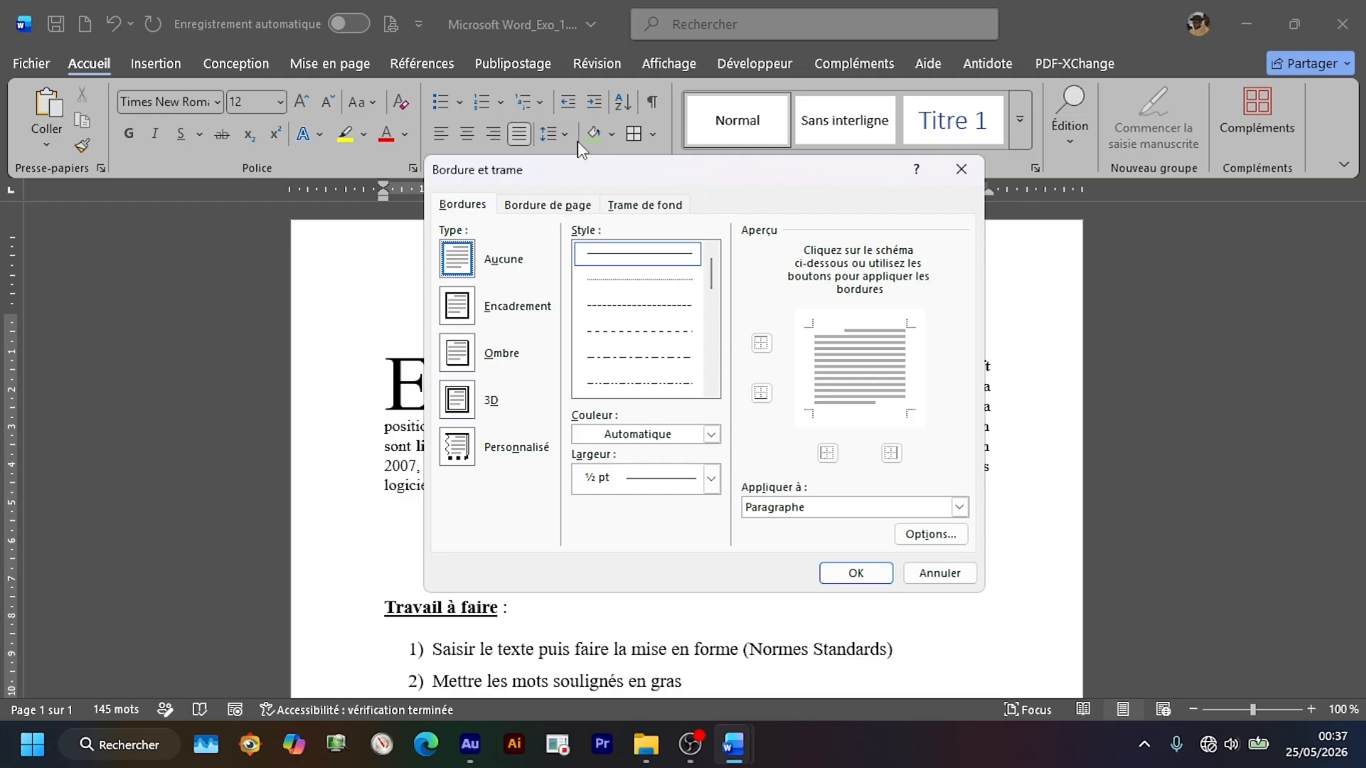
{"action": "left_click", "coordinate": [553, 210]}
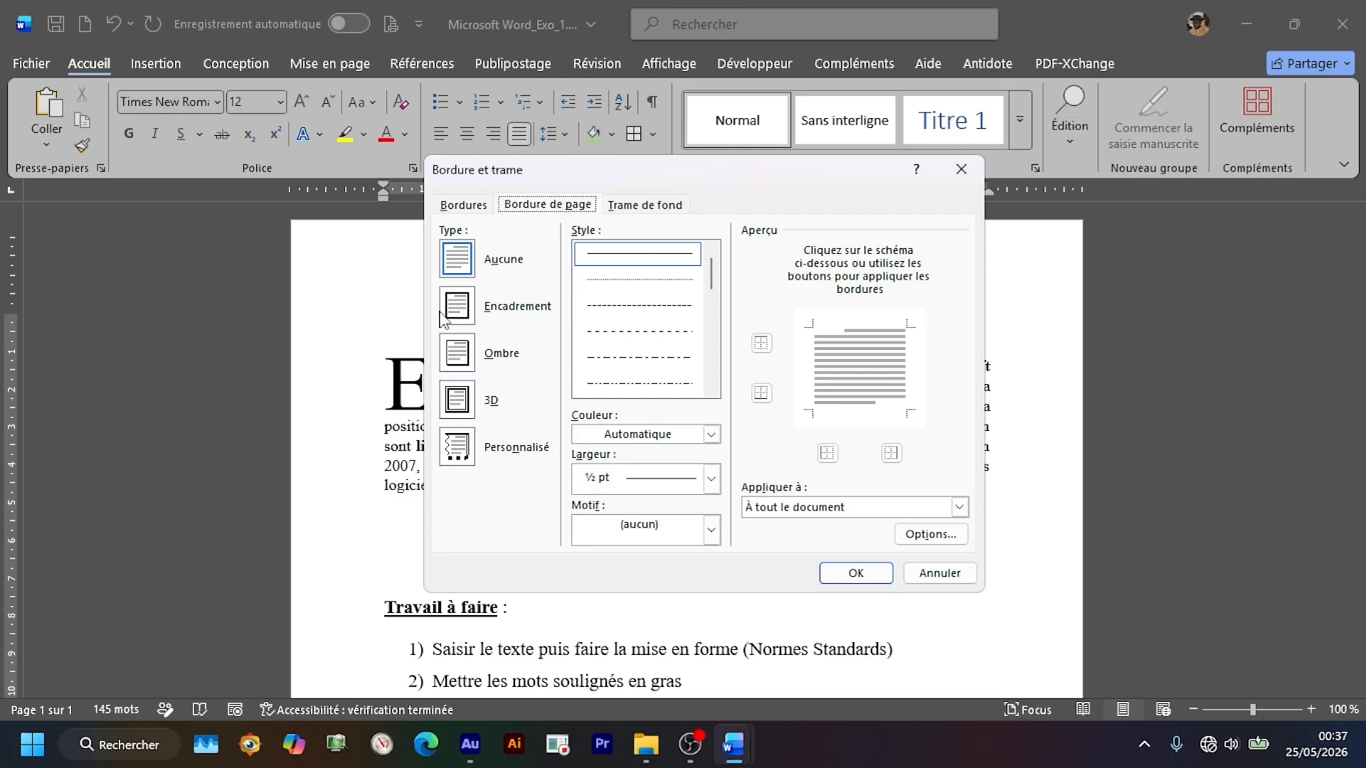
{"action": "left_click", "coordinate": [460, 315]}
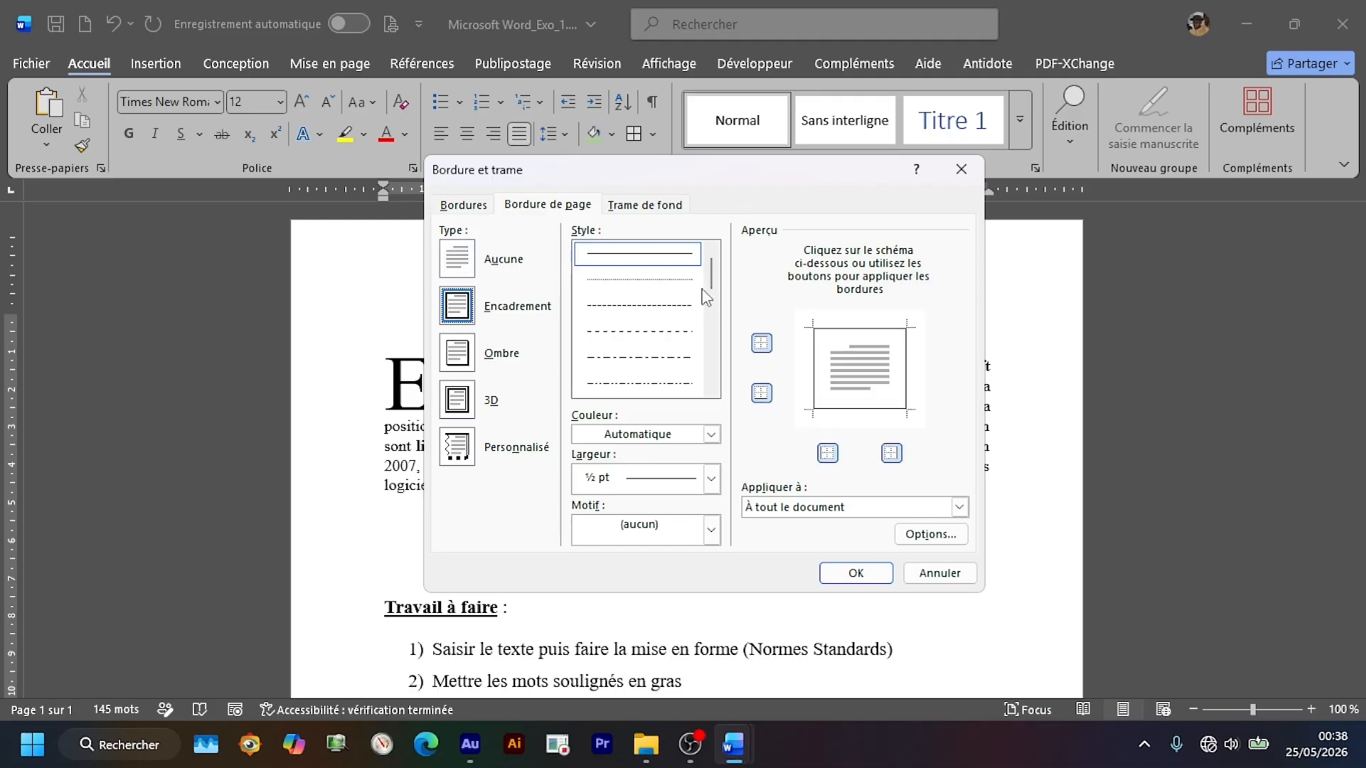
{"action": "scroll", "coordinate": [720, 285], "scroll_direction": "down", "scroll_amount": 1}
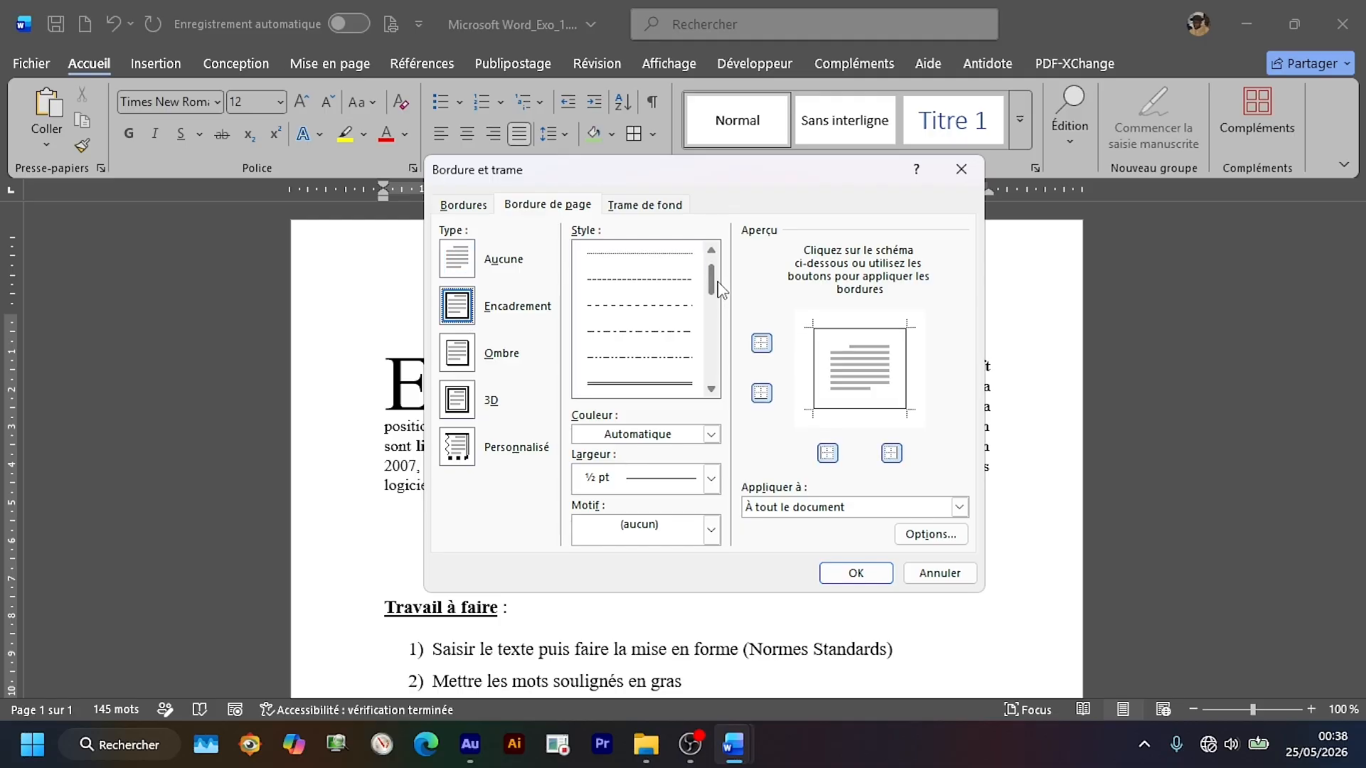
{"action": "scroll", "coordinate": [720, 286], "scroll_direction": "down", "scroll_amount": 6}
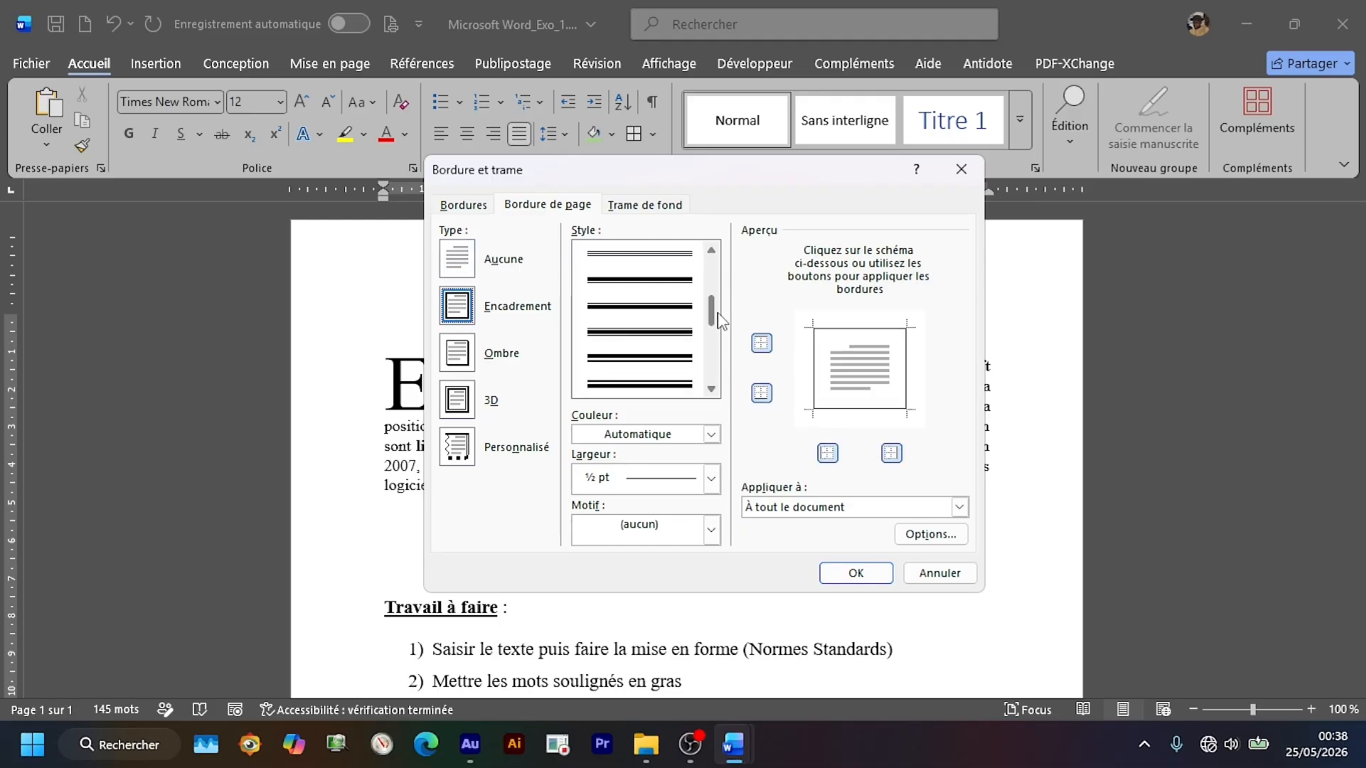
{"action": "left_click_drag", "start_coordinate": [717, 313], "coordinate": [713, 363]}
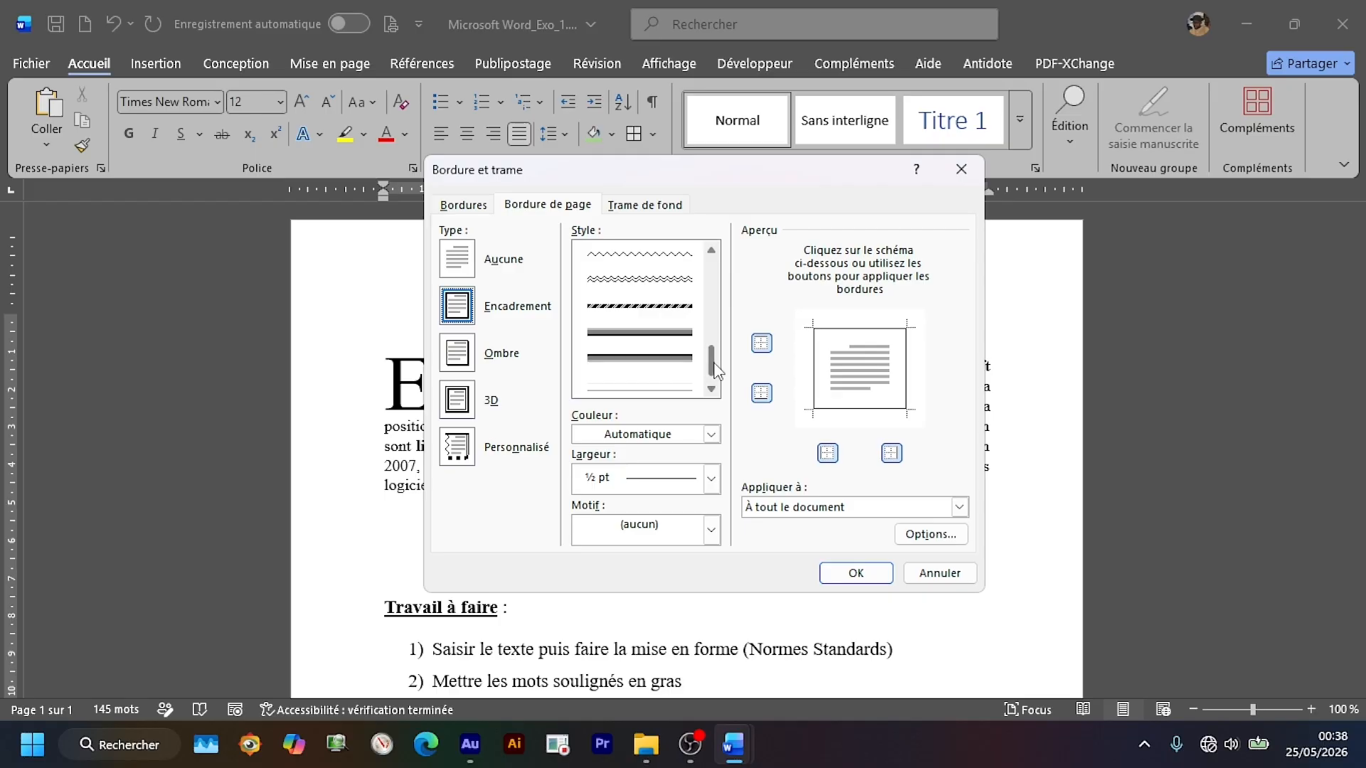
{"action": "left_click", "coordinate": [662, 306]}
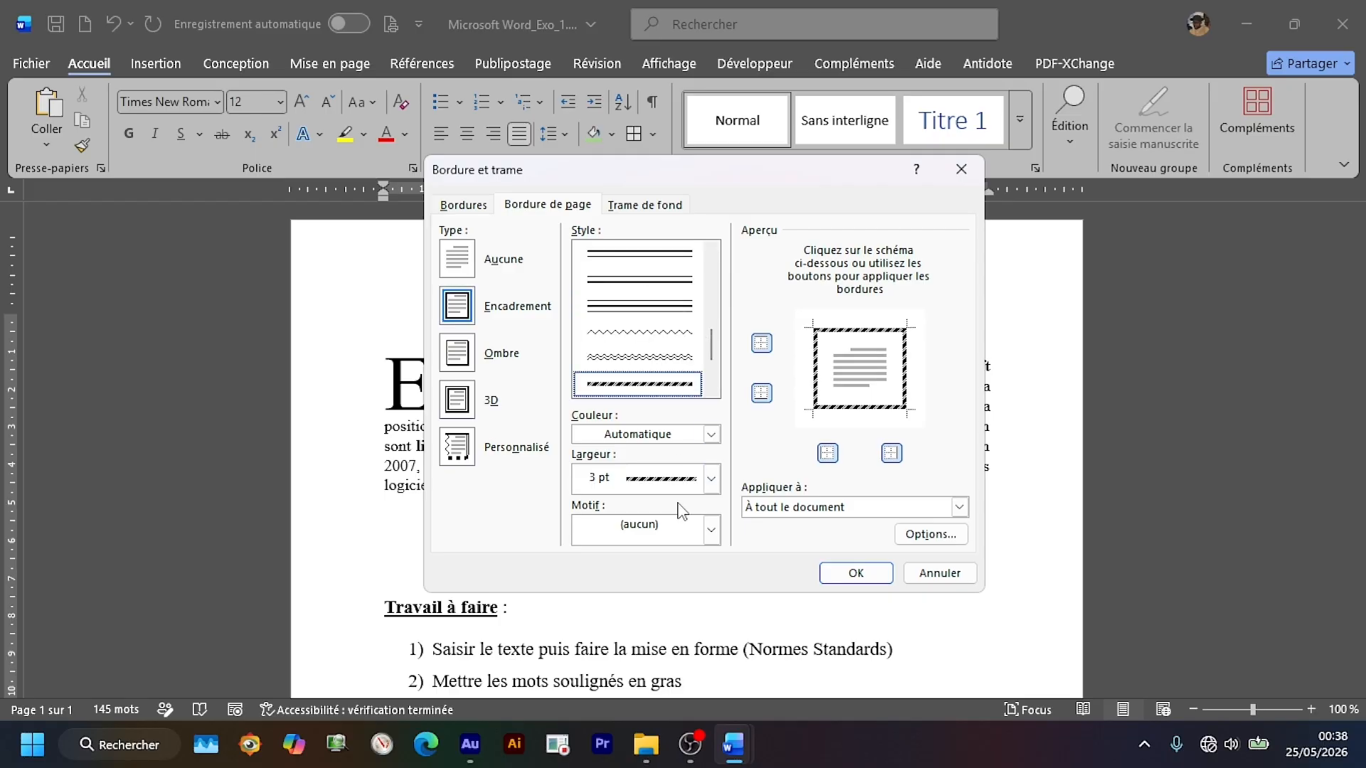
Keep the striped page border at 3 pt in automatic color and apply it to the whole document.
{"action": "left_click", "coordinate": [710, 478]}
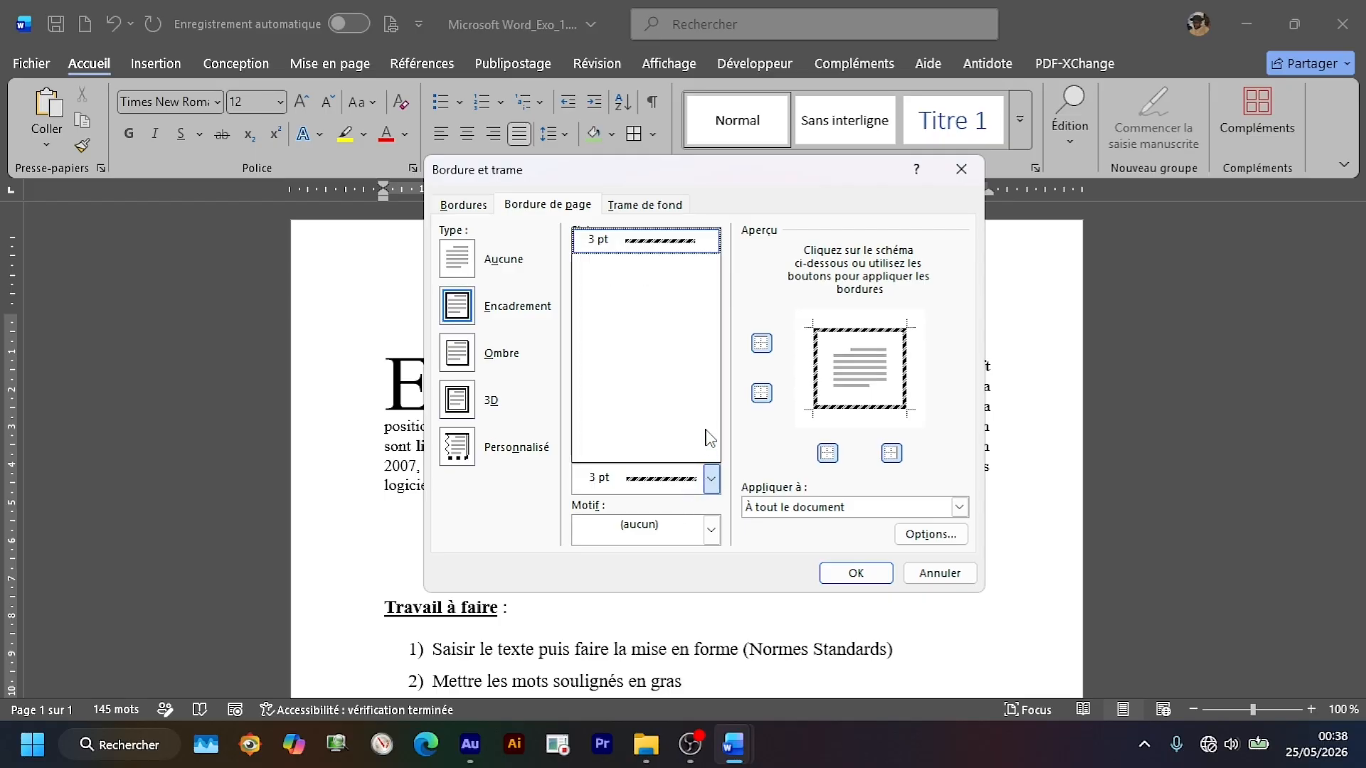
{"action": "left_click", "coordinate": [711, 478]}
{"action": "left_click", "coordinate": [711, 433]}
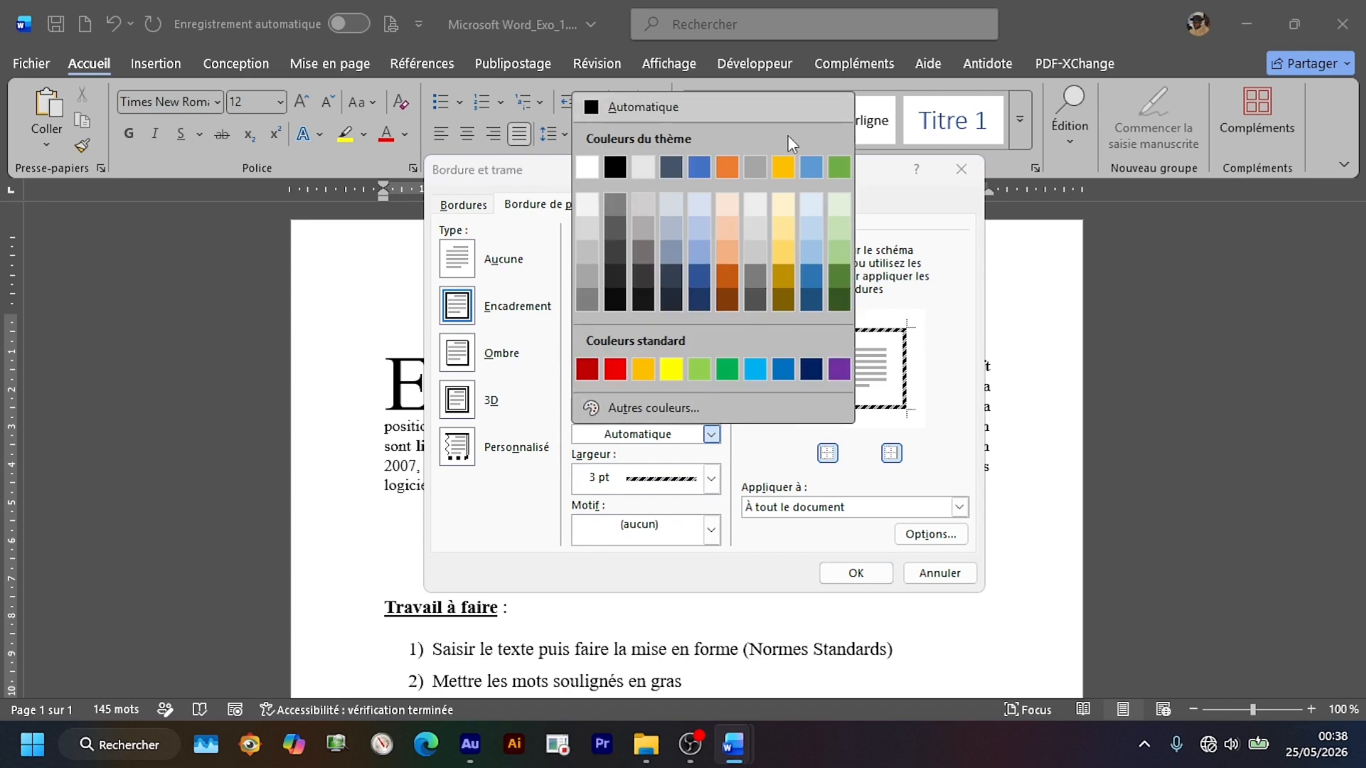
{"action": "left_click", "coordinate": [878, 173]}
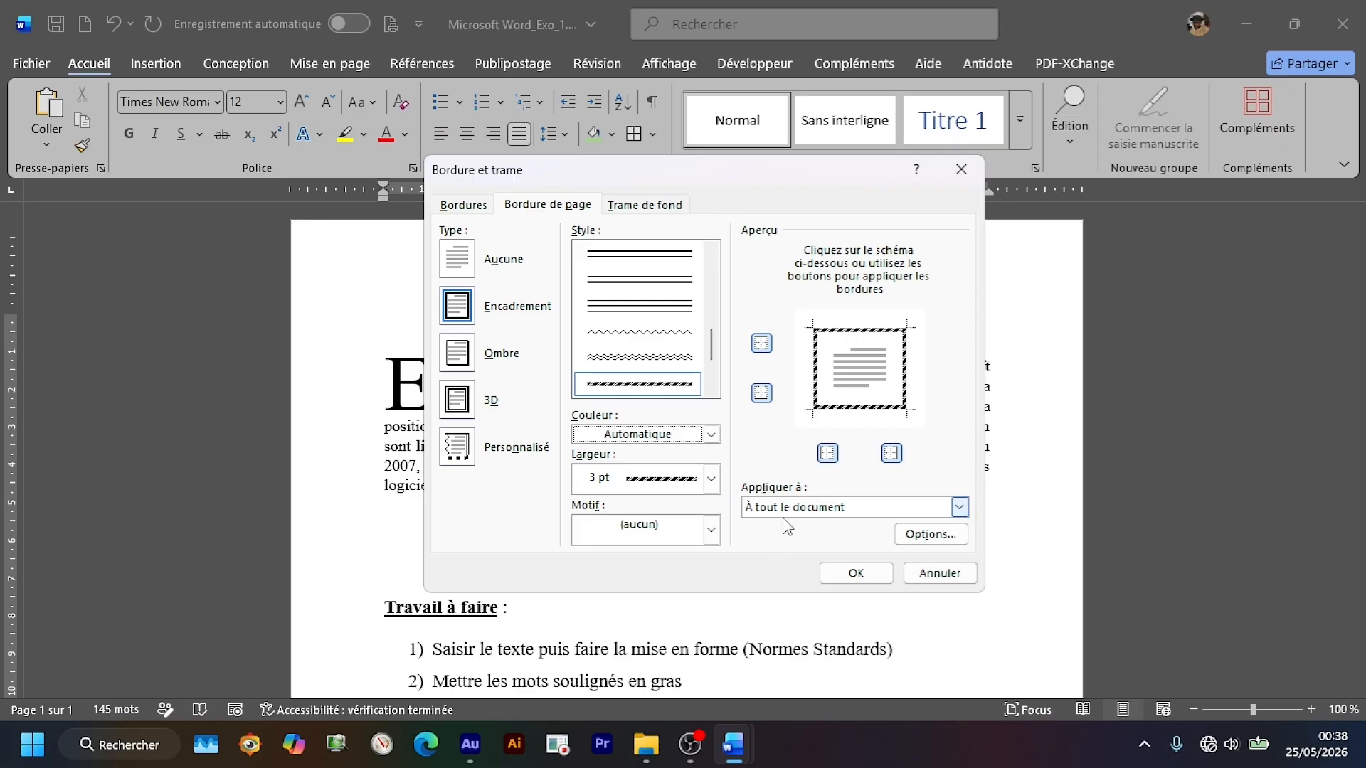
{"action": "left_click", "coordinate": [853, 563]}
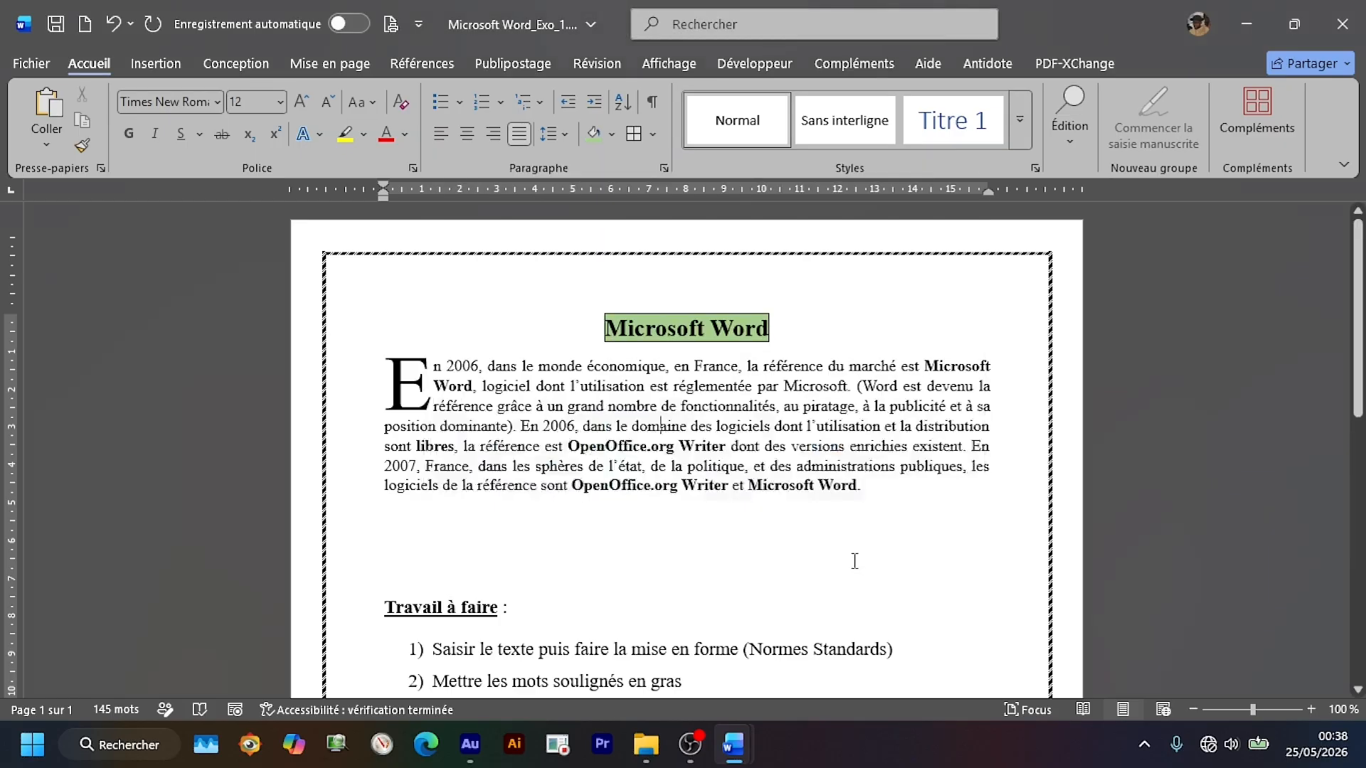
Examine the striped border along the full length of the page.
{"action": "scroll", "coordinate": [838, 501], "scroll_direction": "down", "scroll_amount": 10}
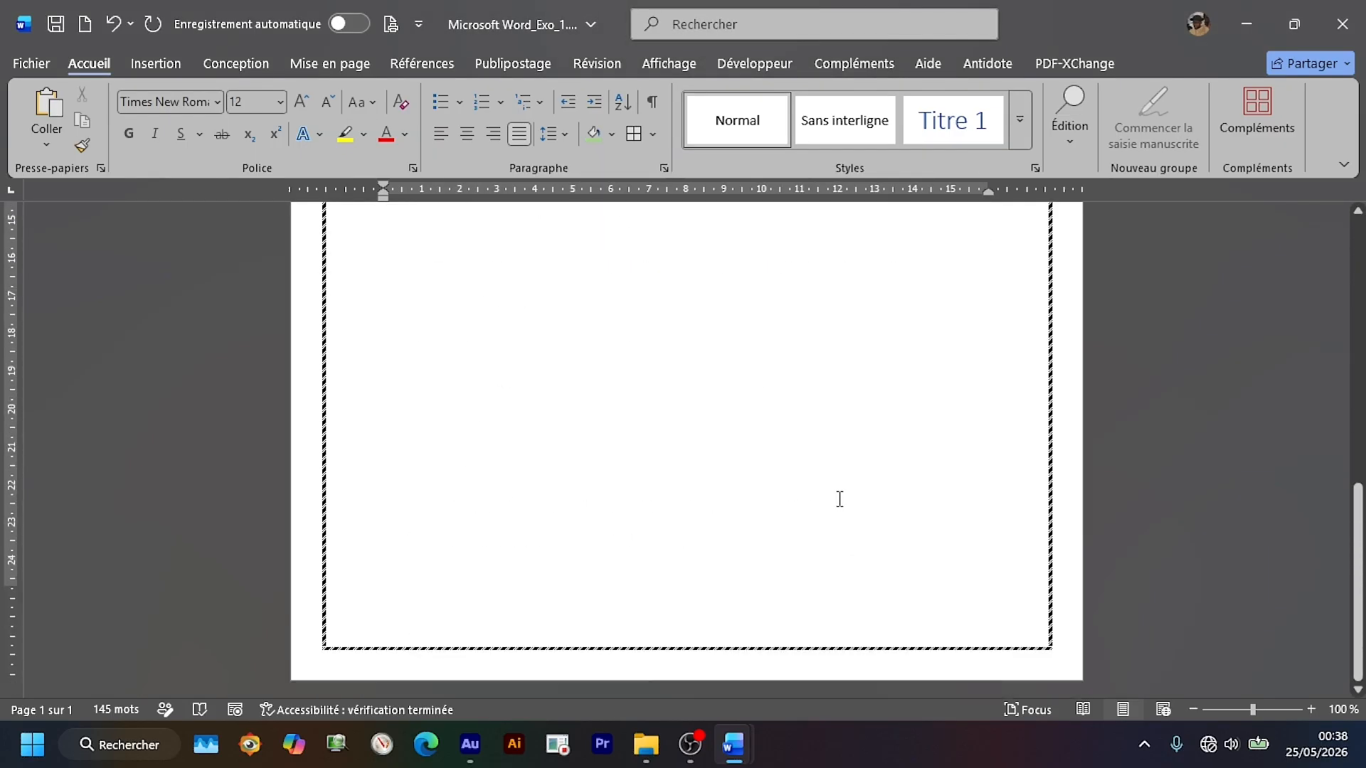
{"action": "scroll", "coordinate": [840, 498], "scroll_direction": "up", "scroll_amount": 8}
{"action": "scroll", "coordinate": [839, 497], "scroll_direction": "up", "scroll_amount": 3}
{"action": "scroll", "coordinate": [842, 491], "scroll_direction": "down", "scroll_amount": 10}
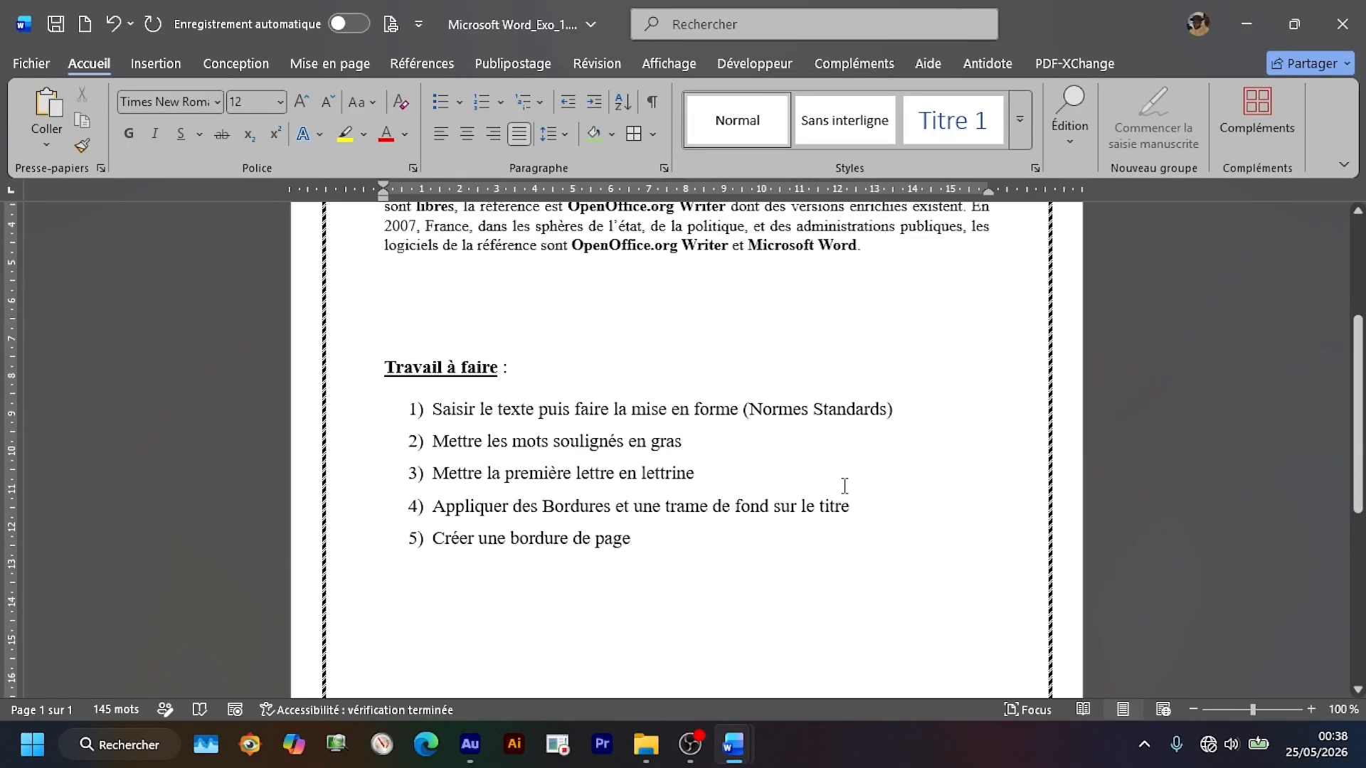
{"action": "scroll", "coordinate": [841, 484], "scroll_direction": "up", "scroll_amount": 5}
{"action": "scroll", "coordinate": [842, 483], "scroll_direction": "up", "scroll_amount": 5}
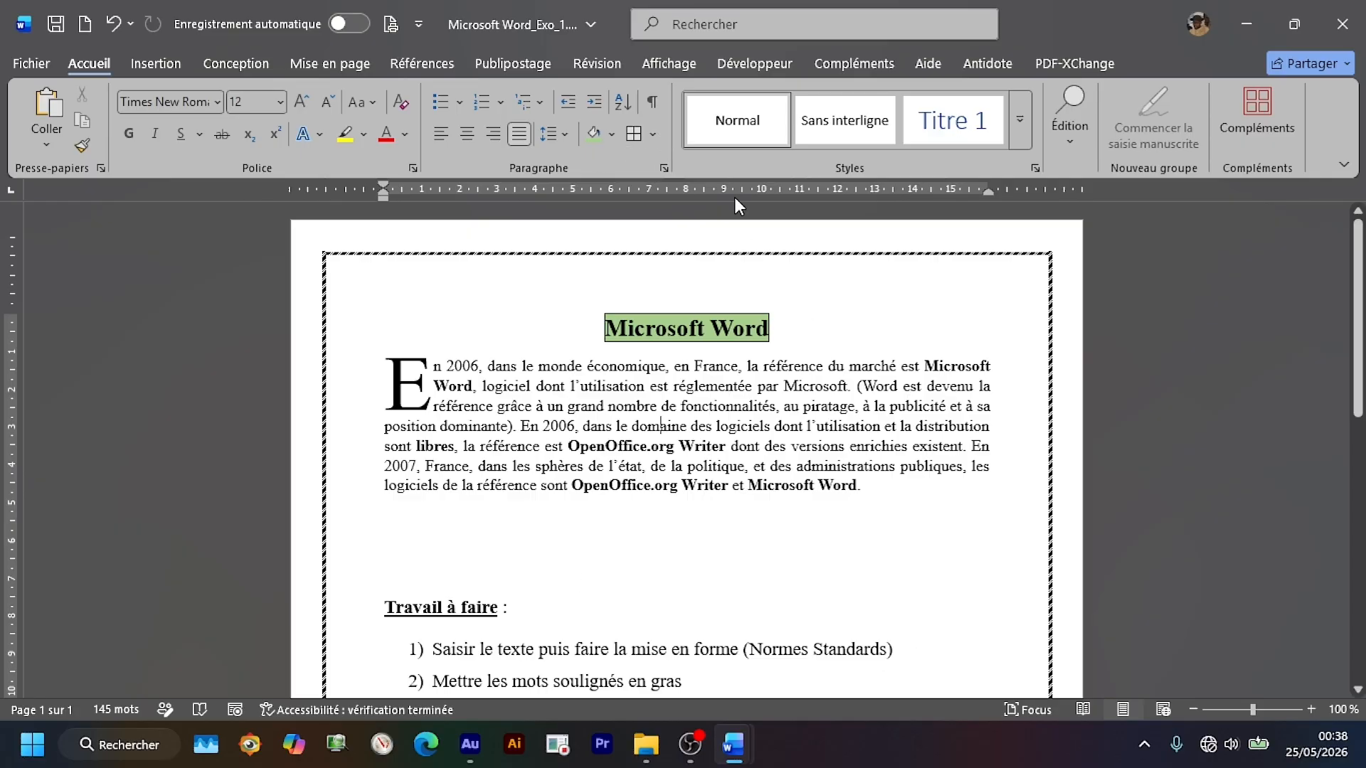
Replace the page border's striped line with the black art motif of white twisting leaves and reduce its width.
{"action": "left_click", "coordinate": [652, 136]}
{"action": "left_click", "coordinate": [695, 594]}
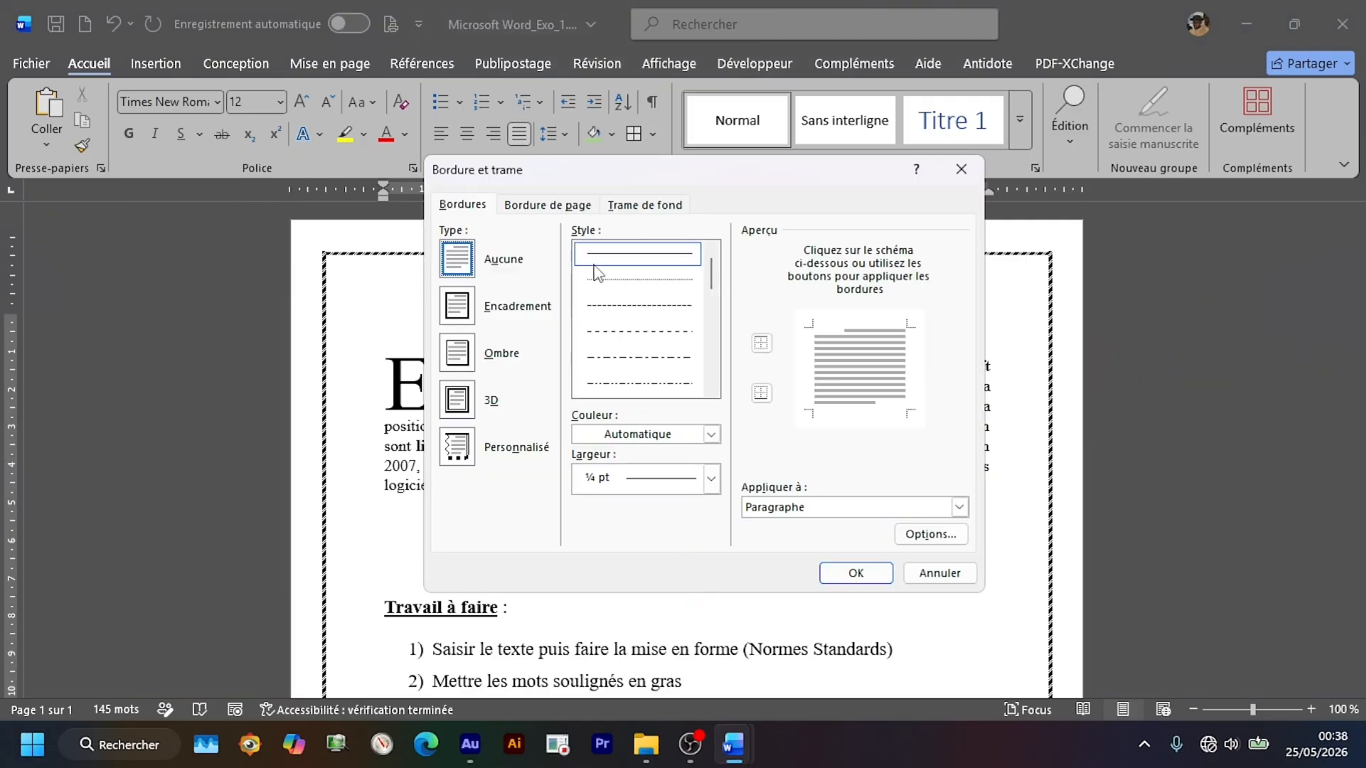
{"action": "left_click", "coordinate": [544, 205]}
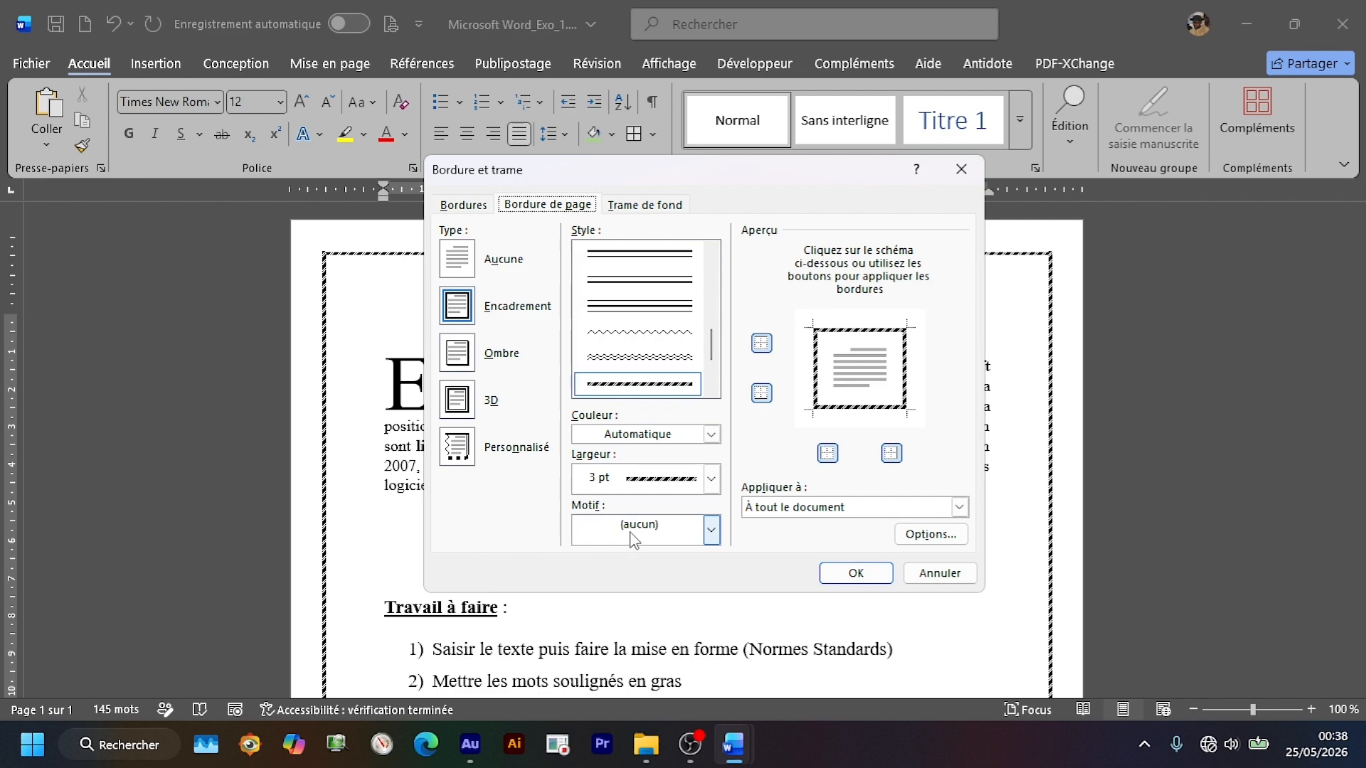
{"action": "left_click", "coordinate": [710, 529]}
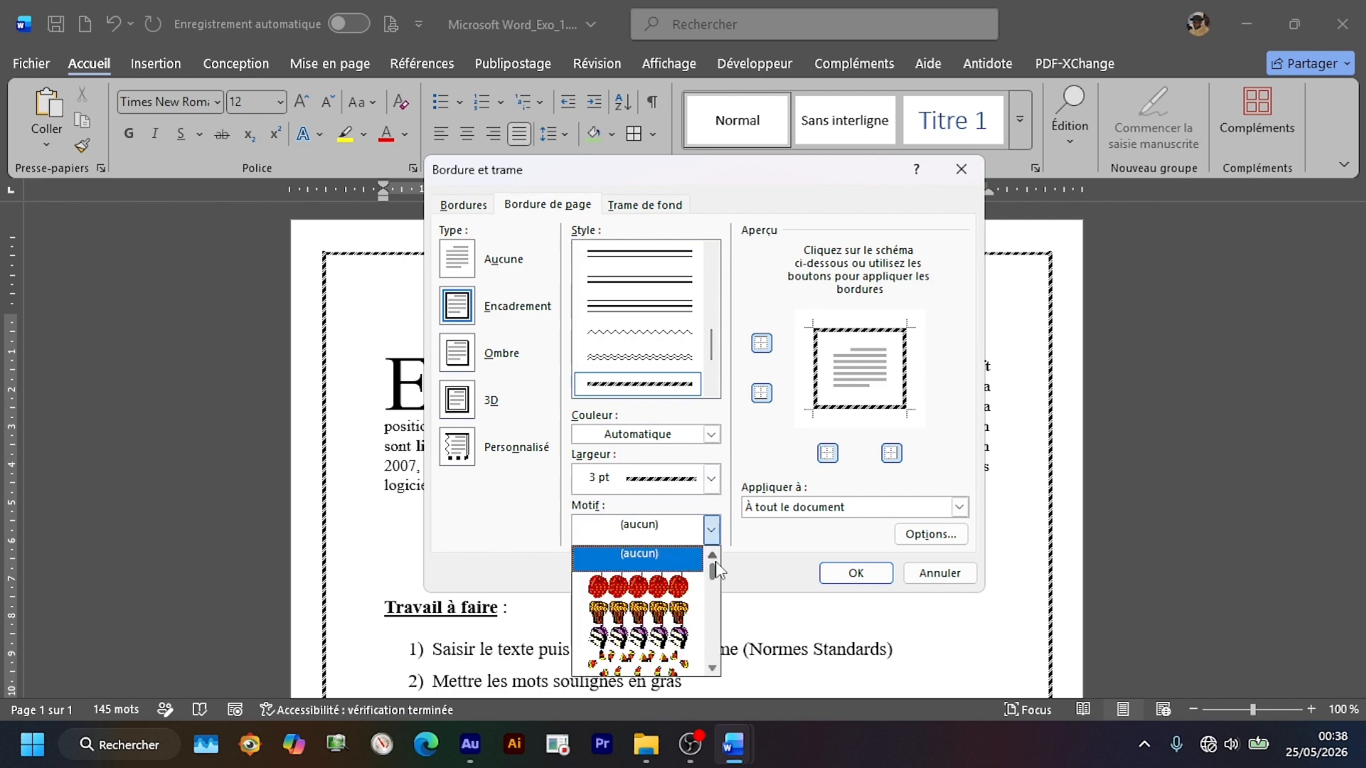
{"action": "scroll", "coordinate": [719, 569], "scroll_direction": "down", "scroll_amount": 10}
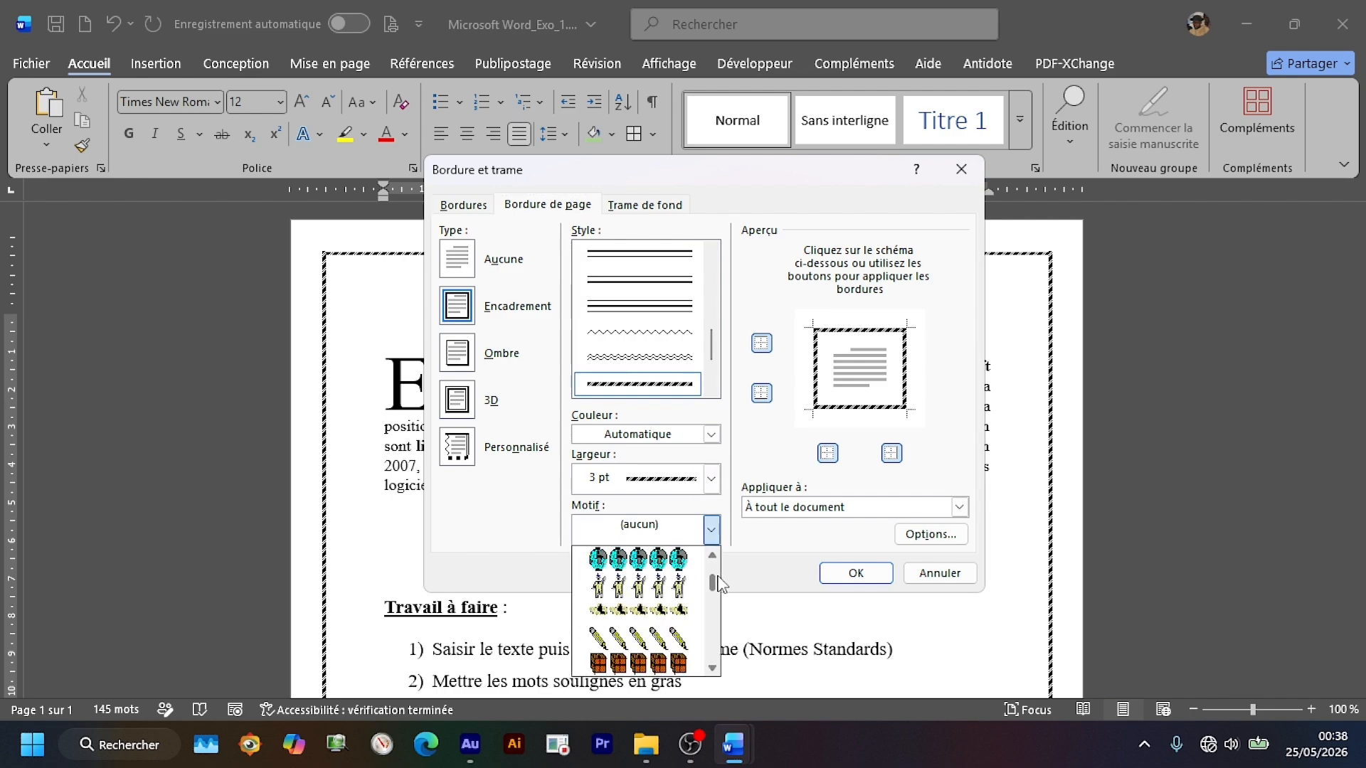
{"action": "scroll", "coordinate": [718, 579], "scroll_direction": "down", "scroll_amount": 5}
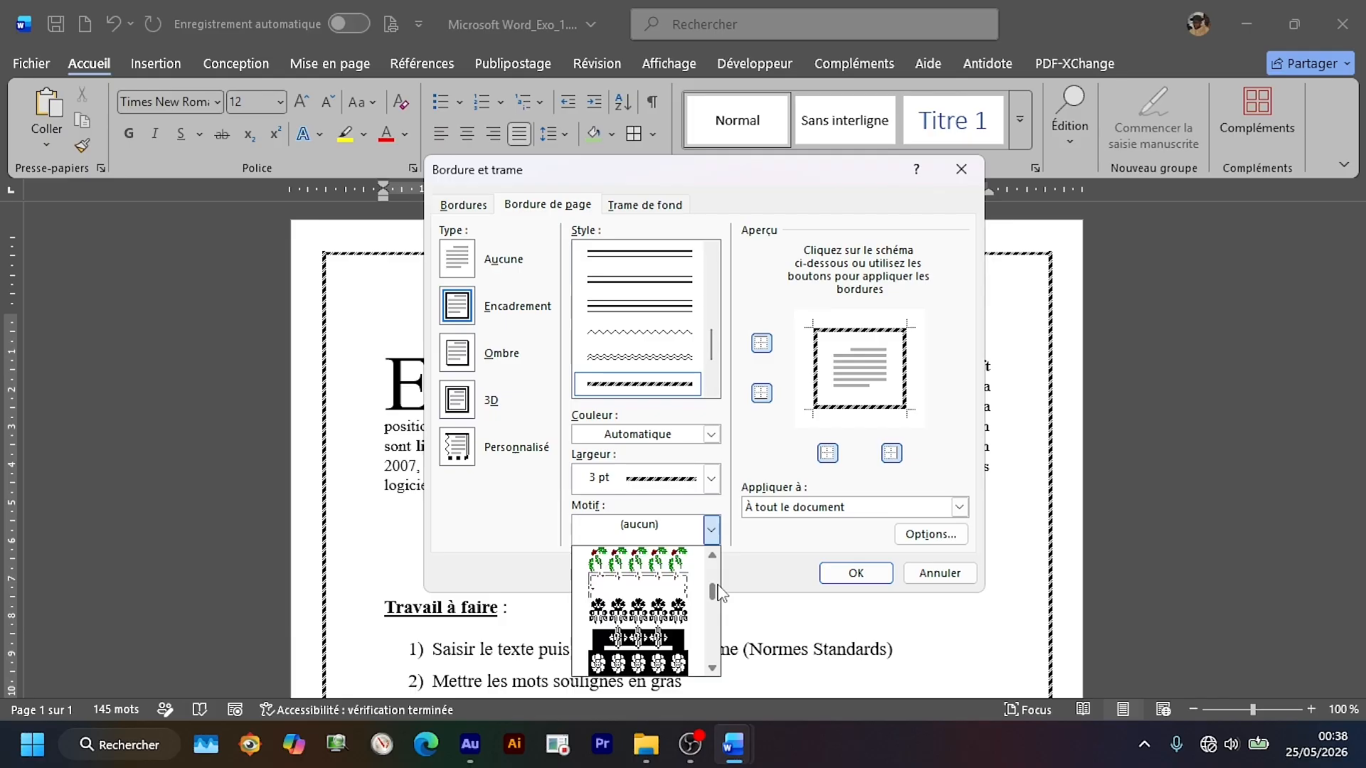
{"action": "scroll", "coordinate": [720, 592], "scroll_direction": "down", "scroll_amount": 2}
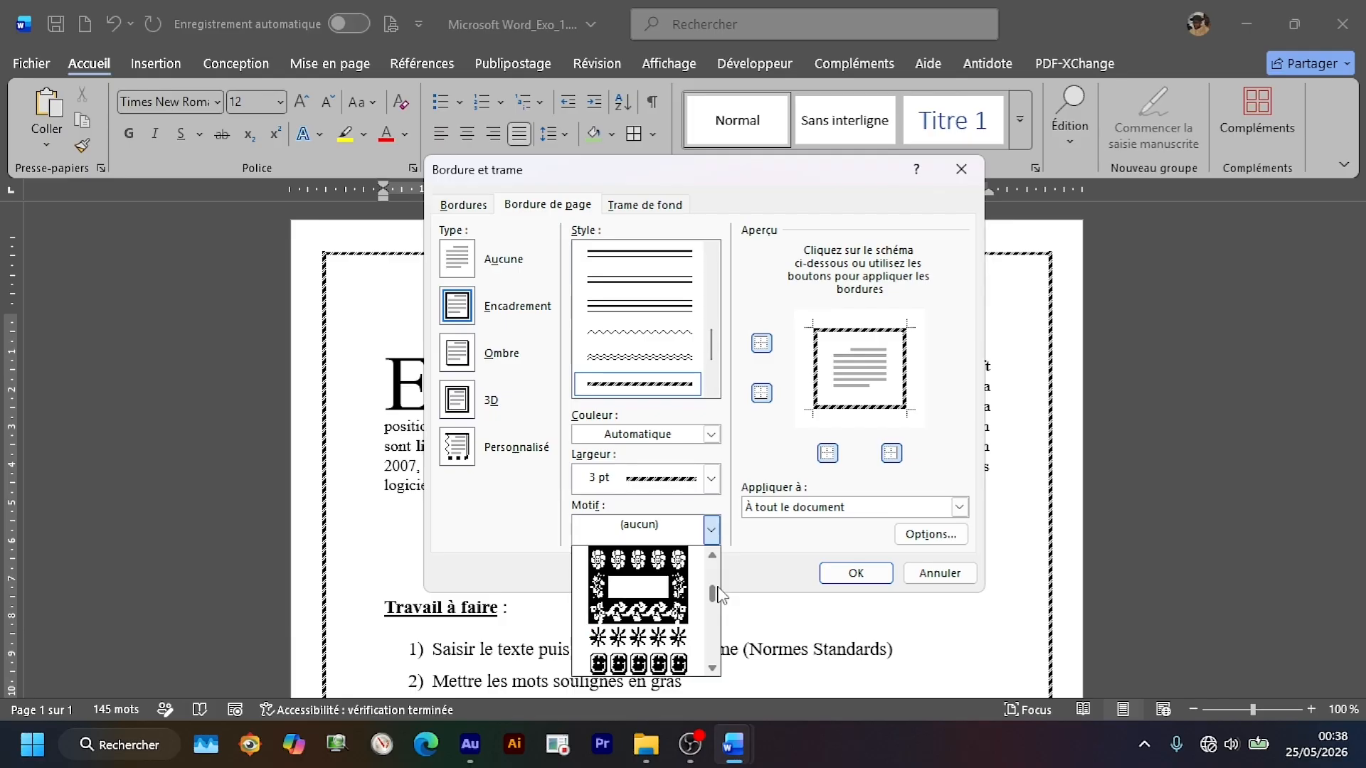
{"action": "left_click", "coordinate": [640, 617]}
{"action": "left_click", "coordinate": [626, 477]}
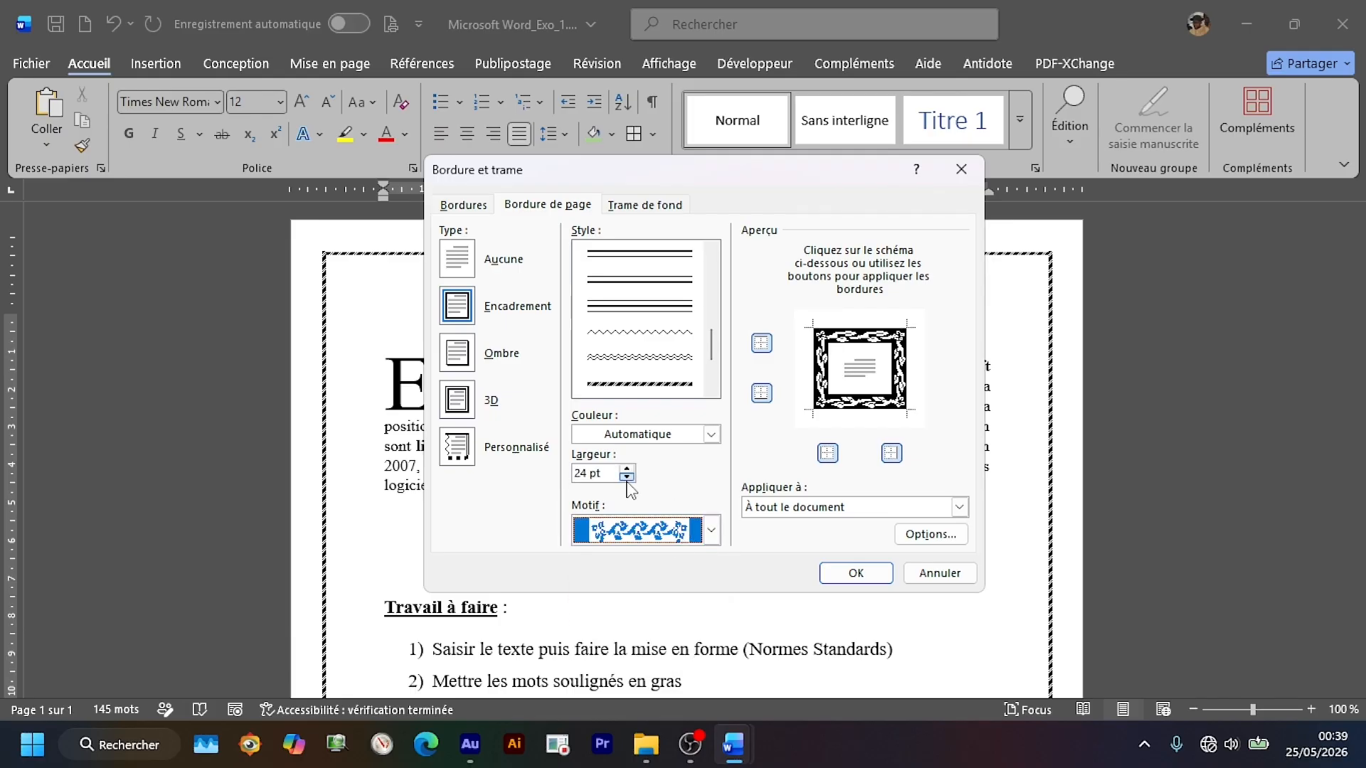